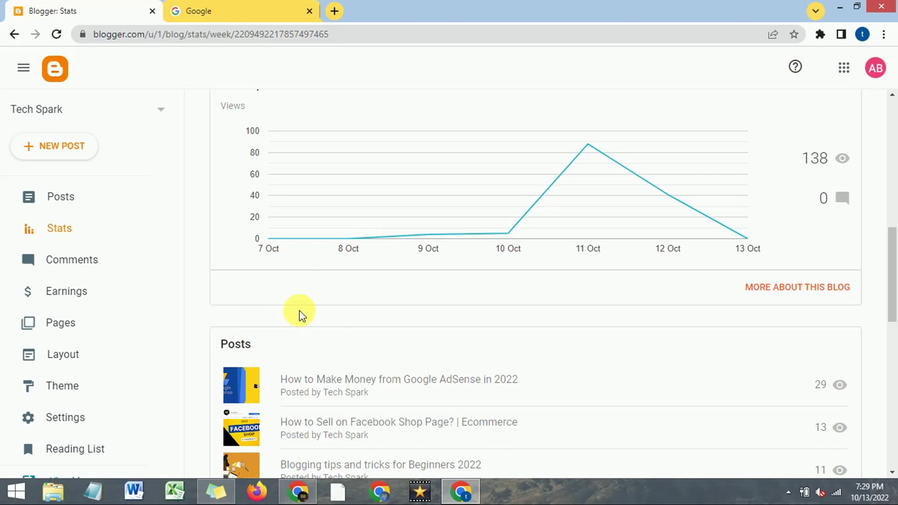
Search Google for quora and open the Quora website from the results.
click(274, 9)
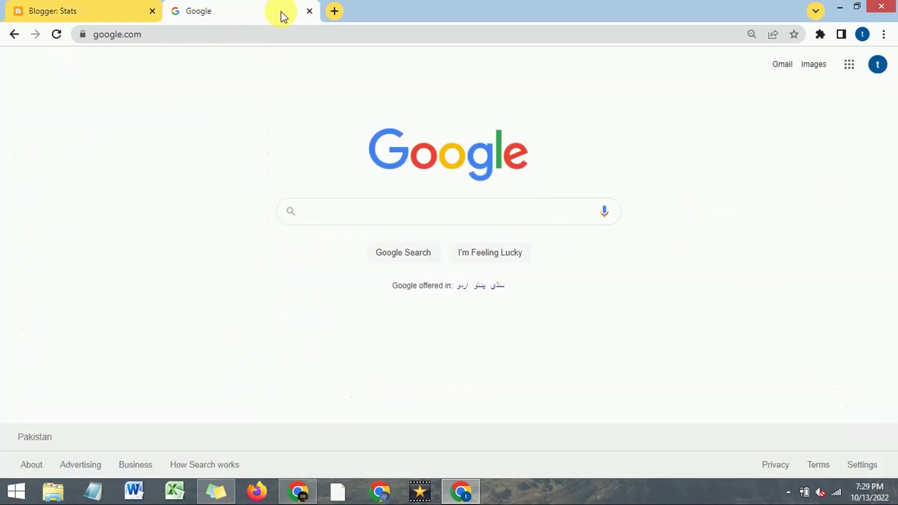
click(367, 216)
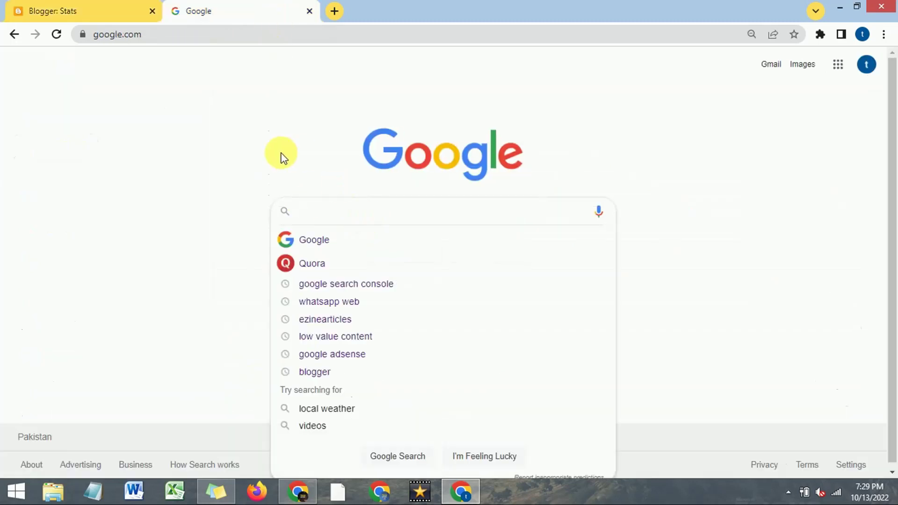
click(274, 150)
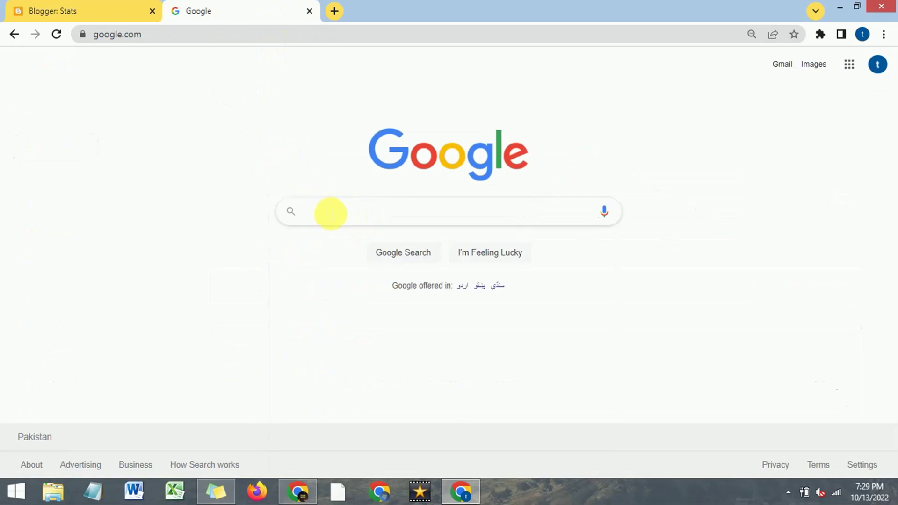
click(331, 213)
text(quora)
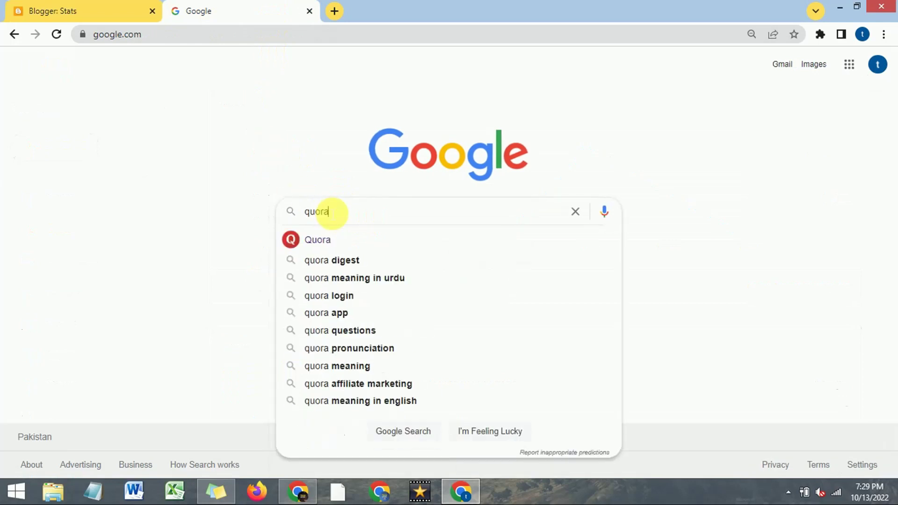
click(323, 247)
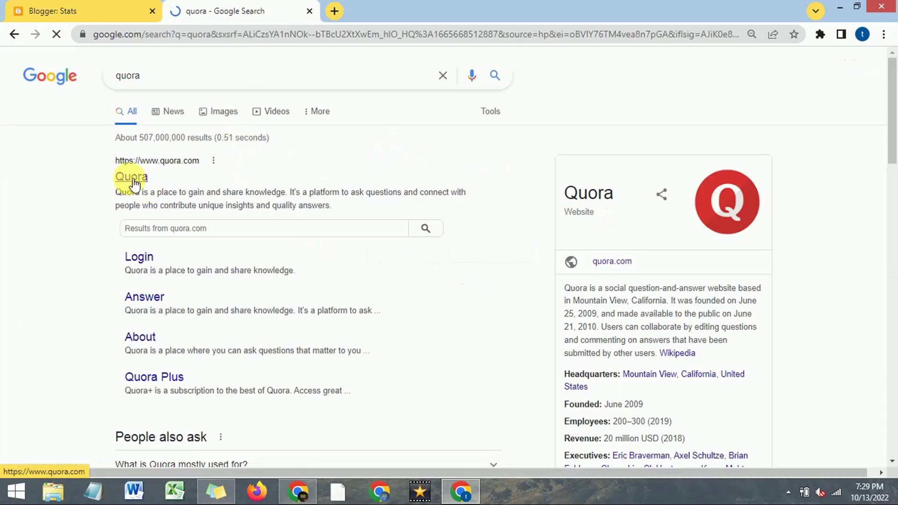
click(133, 178)
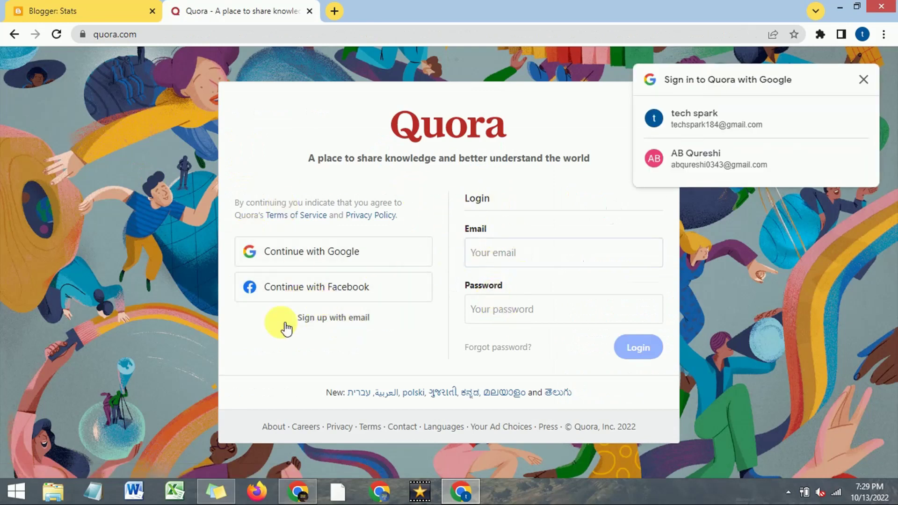
click(335, 317)
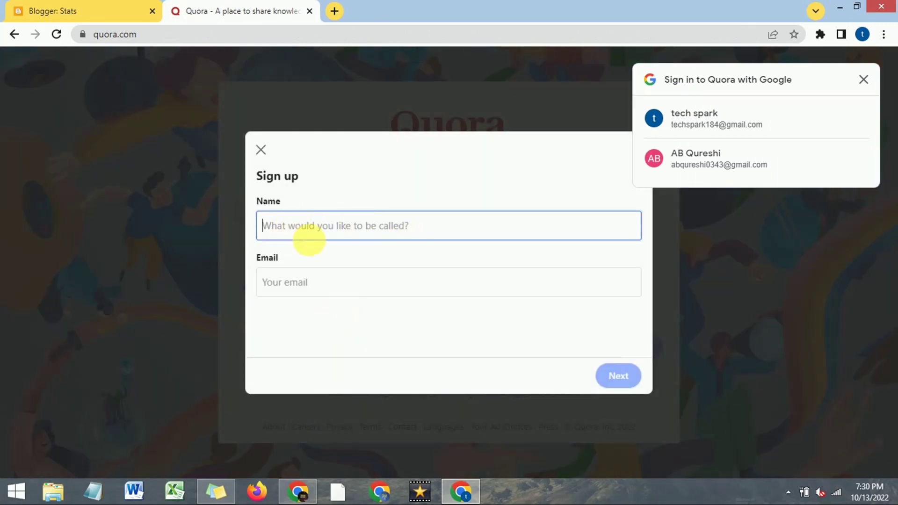
click(285, 283)
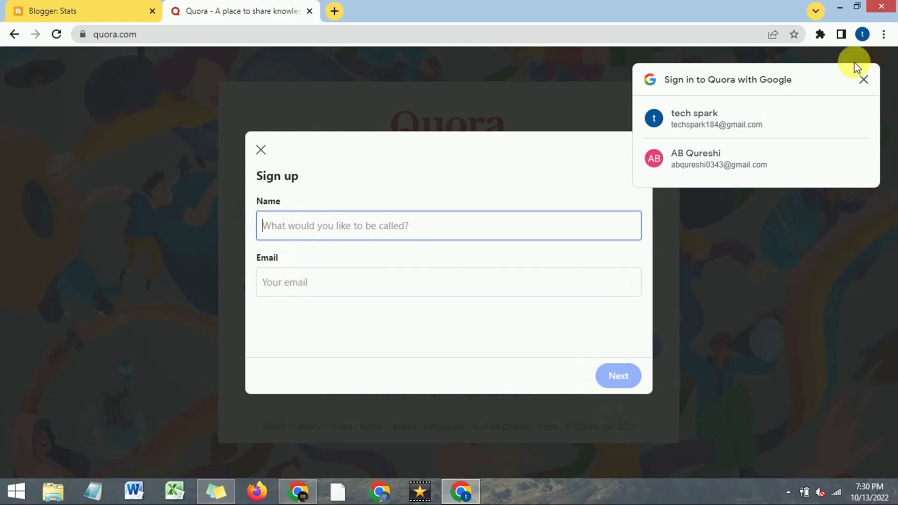
click(864, 81)
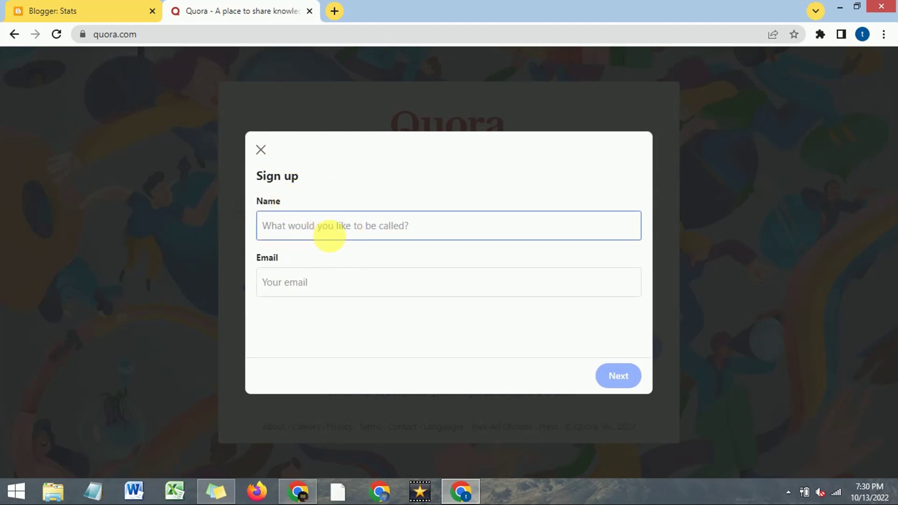
click(309, 11)
Switch to the browser window already signed in to Quora and open the account's profile page.
click(300, 493)
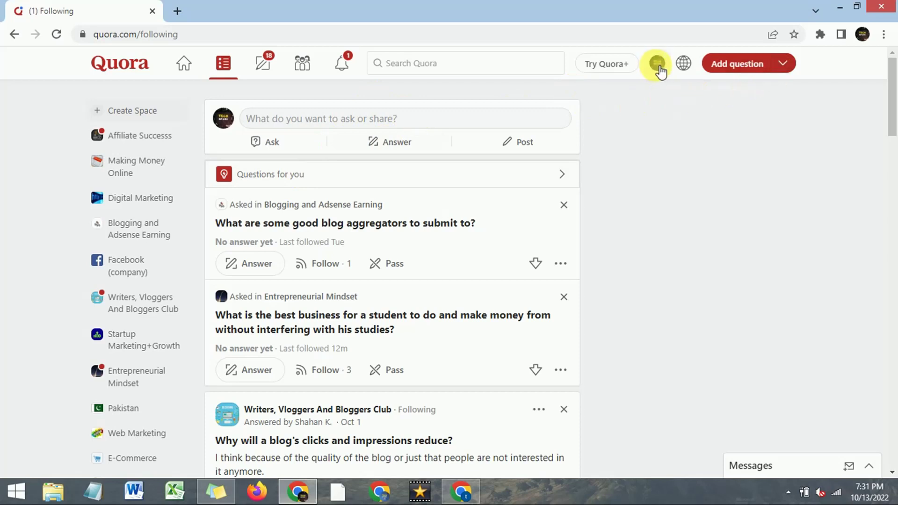
click(658, 66)
click(613, 154)
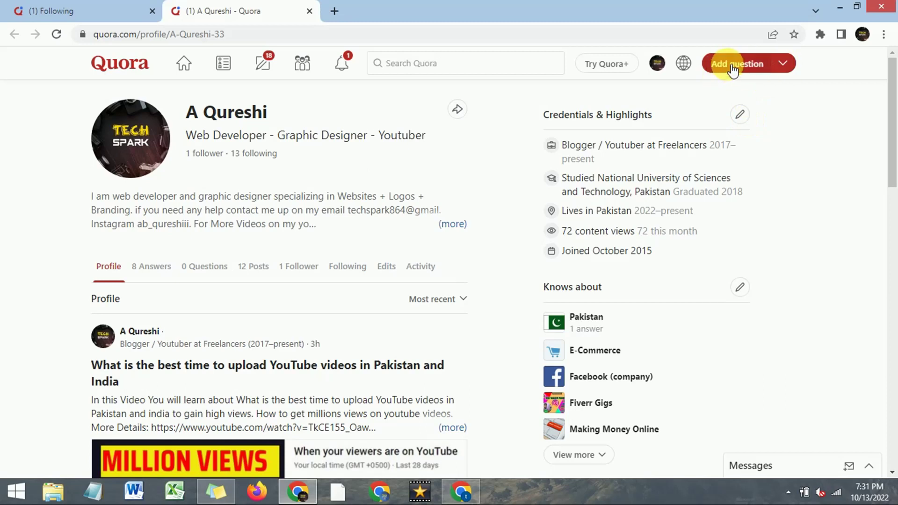
Start a new Quora post with the Everyone audience and look at the text formatting options.
click(790, 69)
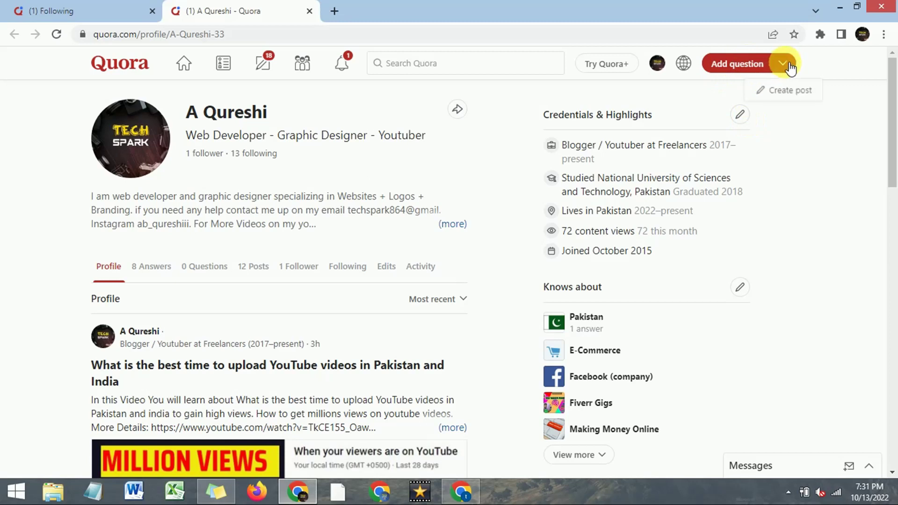
click(791, 93)
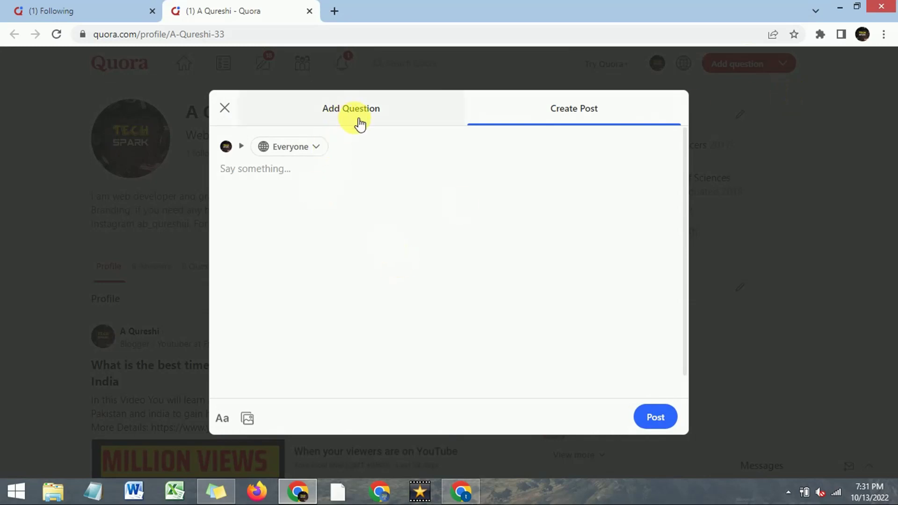
click(259, 186)
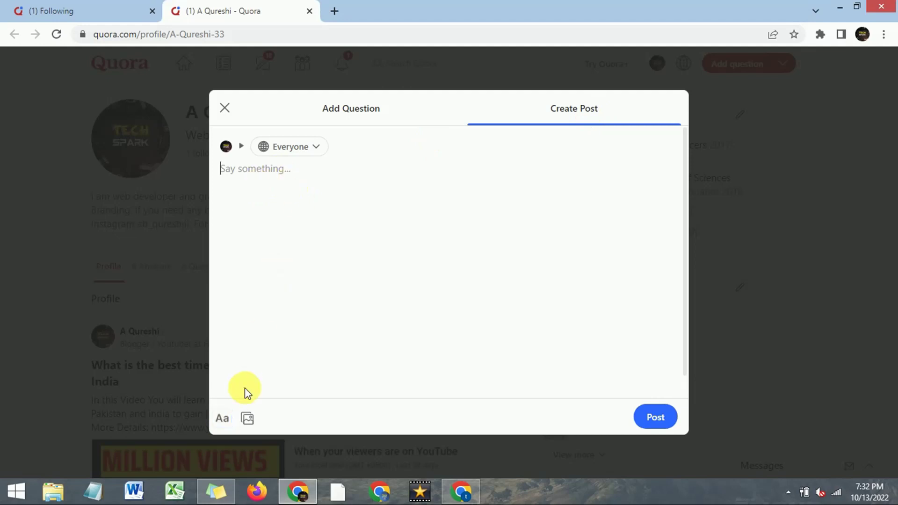
click(223, 418)
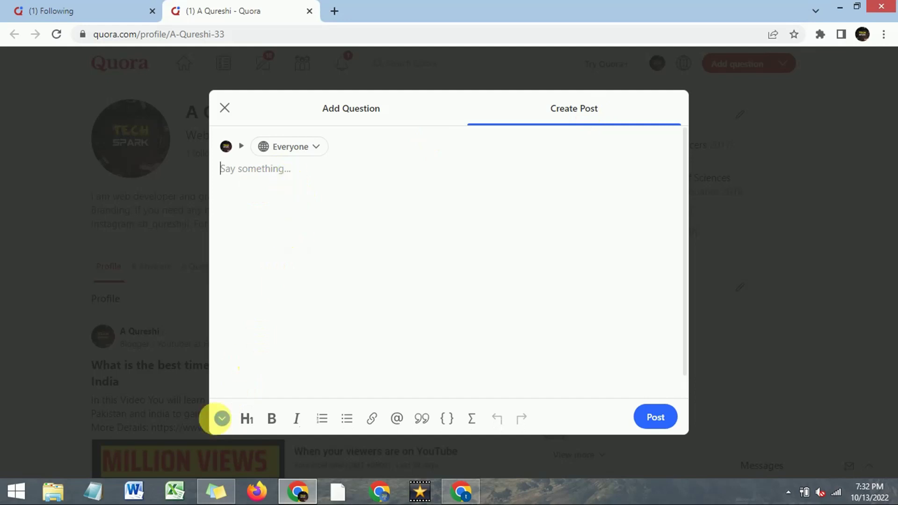
click(222, 418)
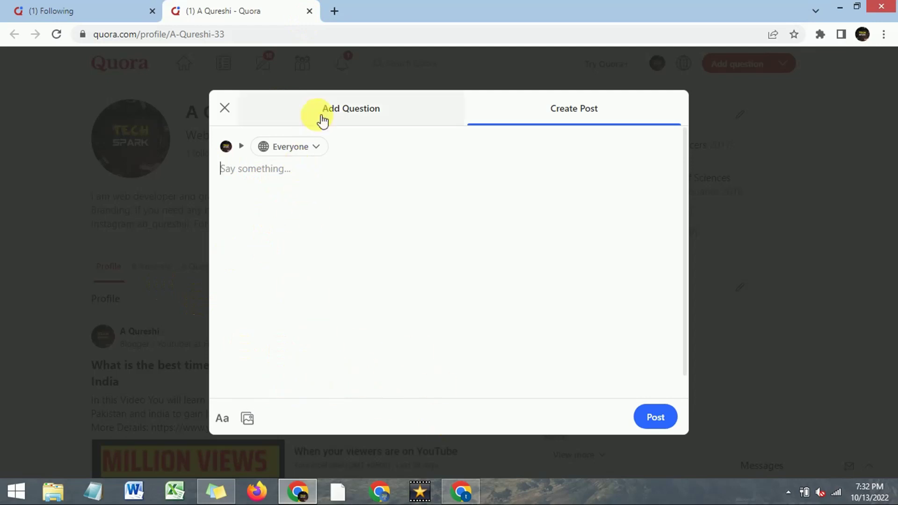
Open the Tech Spark blog, techhspark.blogspot.com, in a new tab while keeping the Quora post draft open.
click(335, 12)
text(te)
key(Return)
click(291, 6)
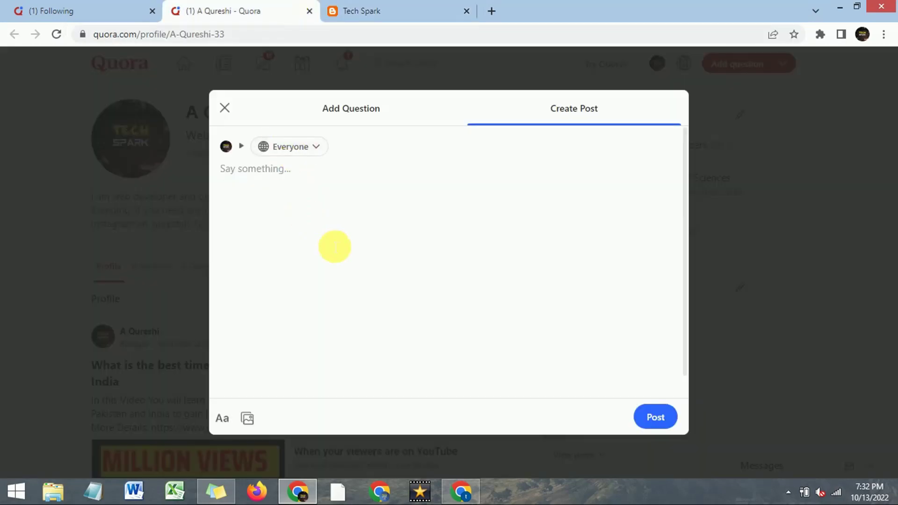
click(372, 7)
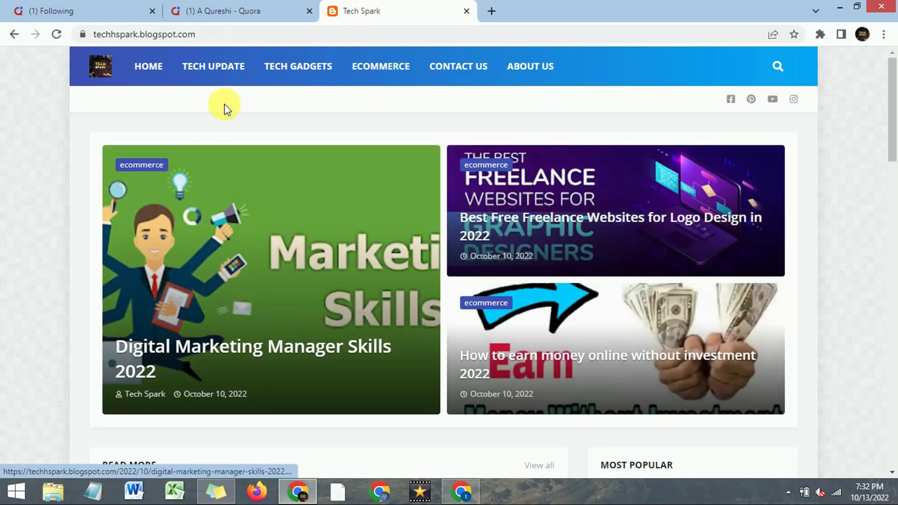
Open the blog article "What is Blogger? How to Make Money From Blogger 2022".
click(224, 75)
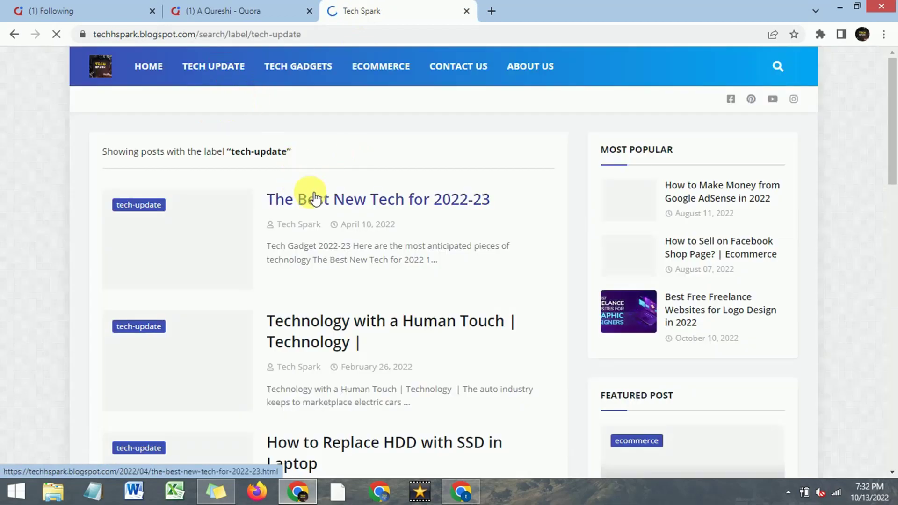
click(296, 201)
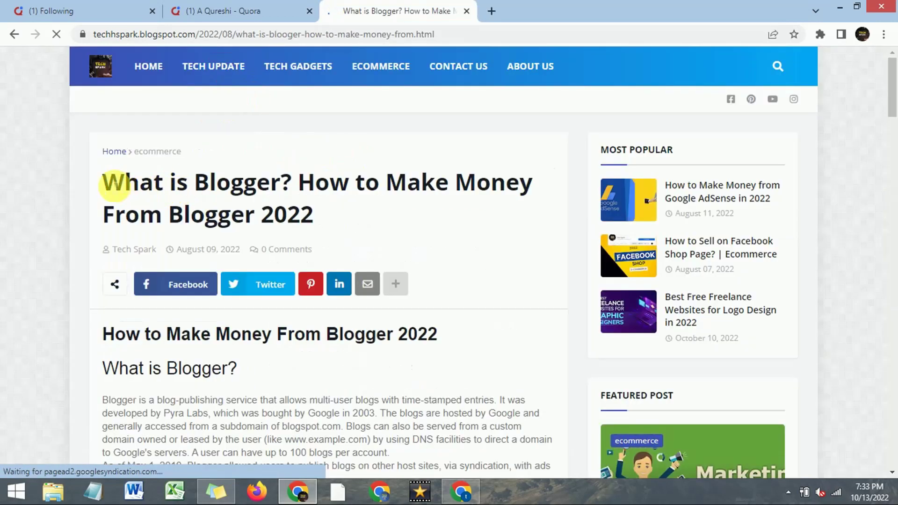
click(263, 9)
click(367, 9)
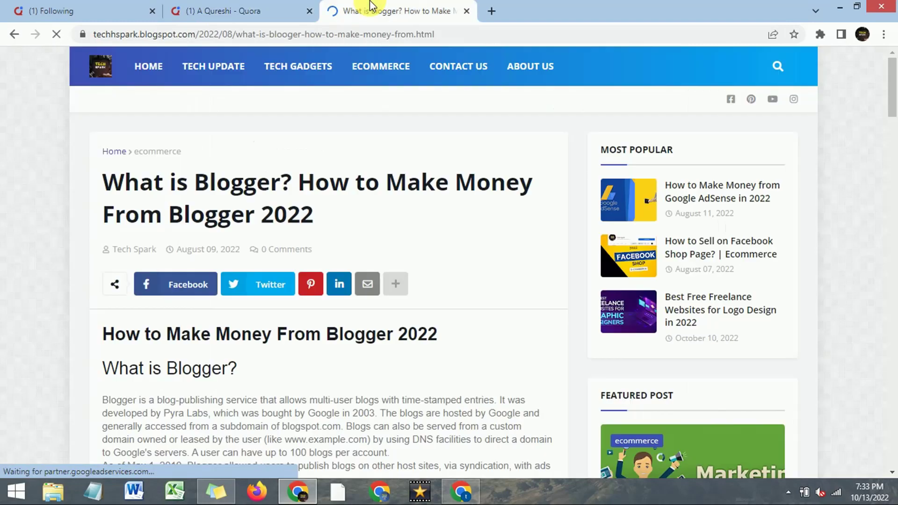
Copy the title "What is Blogger? How to Make Money From Blogger 2022" from the article and paste it into the Quora post.
drag(113, 183, 326, 213)
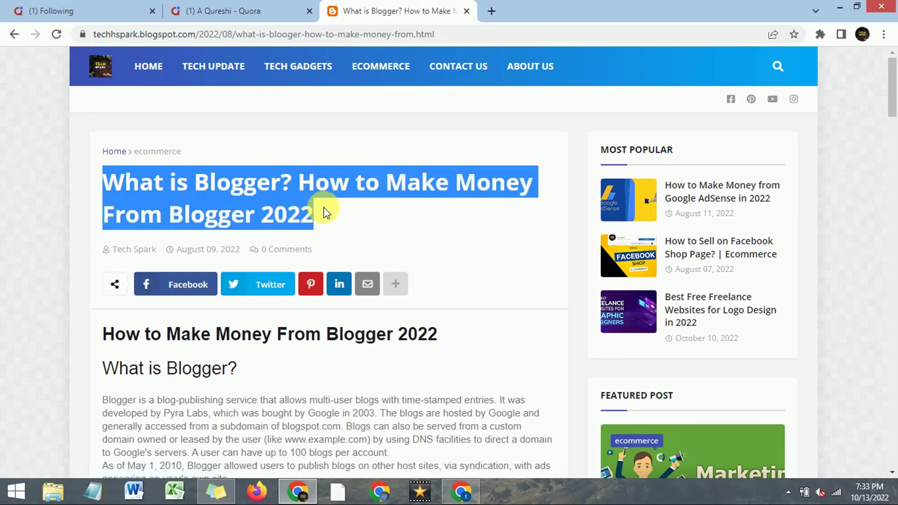
right_click(281, 197)
click(300, 202)
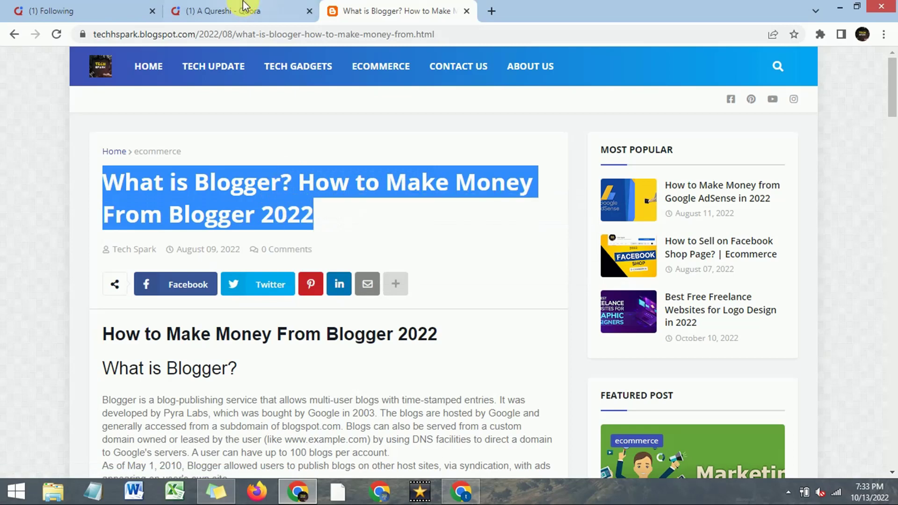
click(225, 11)
right_click(270, 176)
click(302, 253)
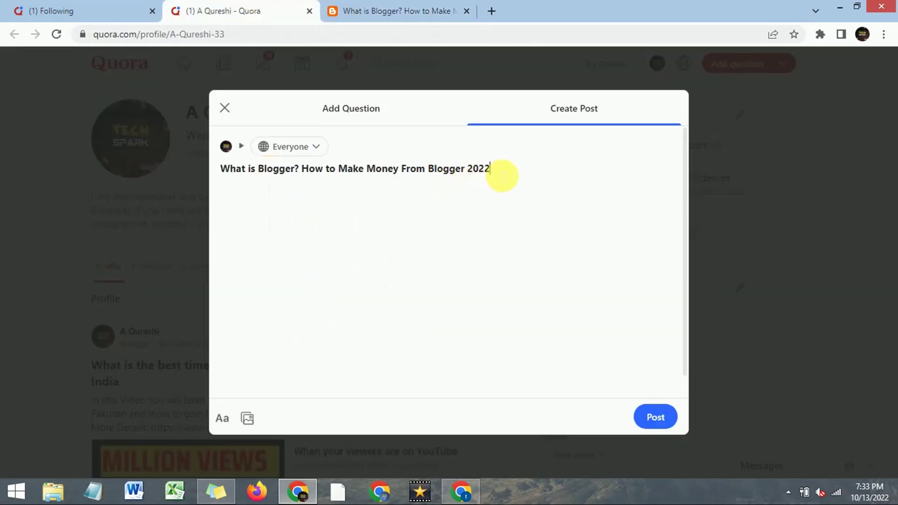
Format the pasted title in the post as a heading.
drag(502, 174, 218, 178)
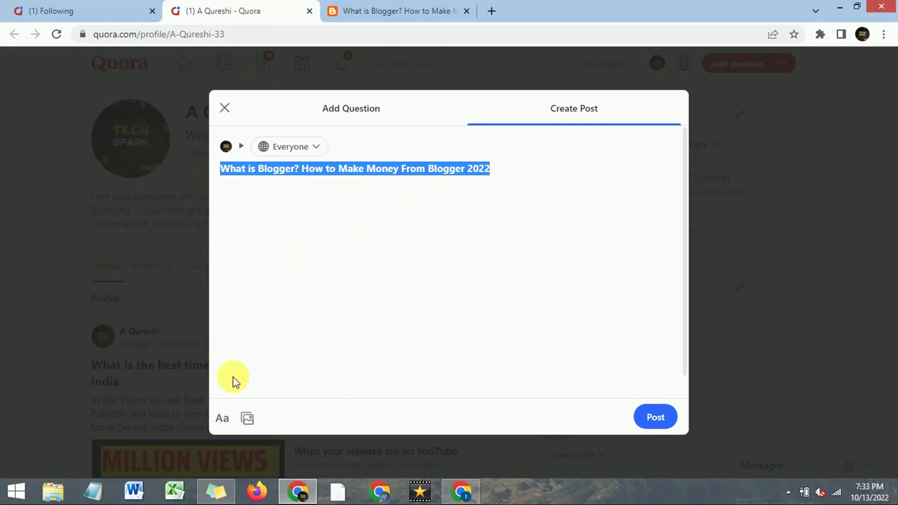
click(222, 418)
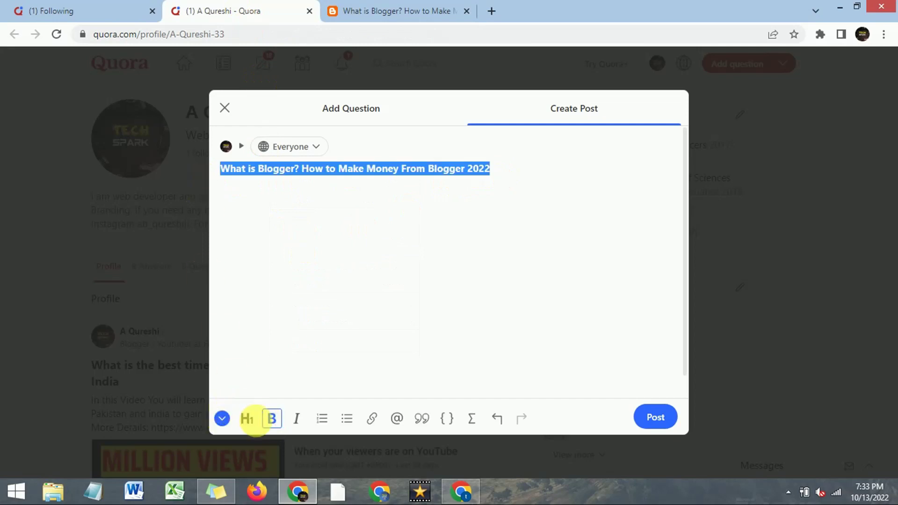
click(247, 419)
click(541, 171)
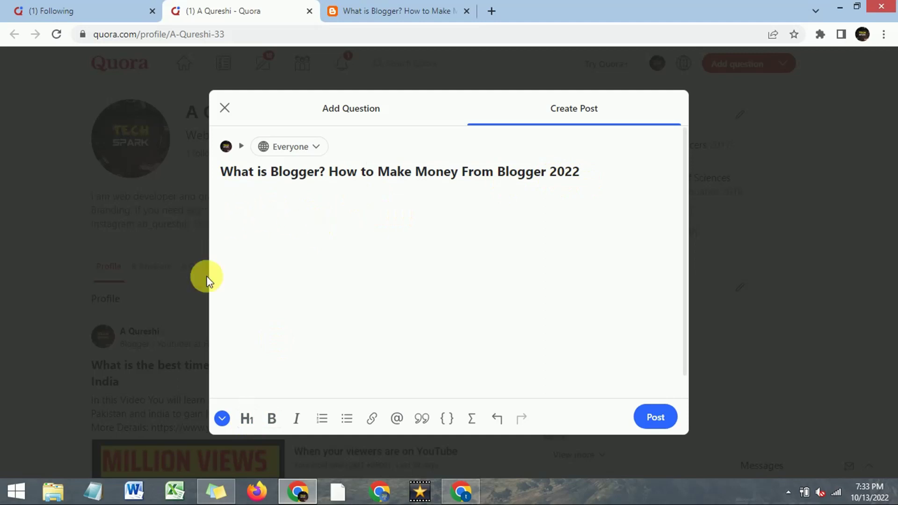
click(222, 417)
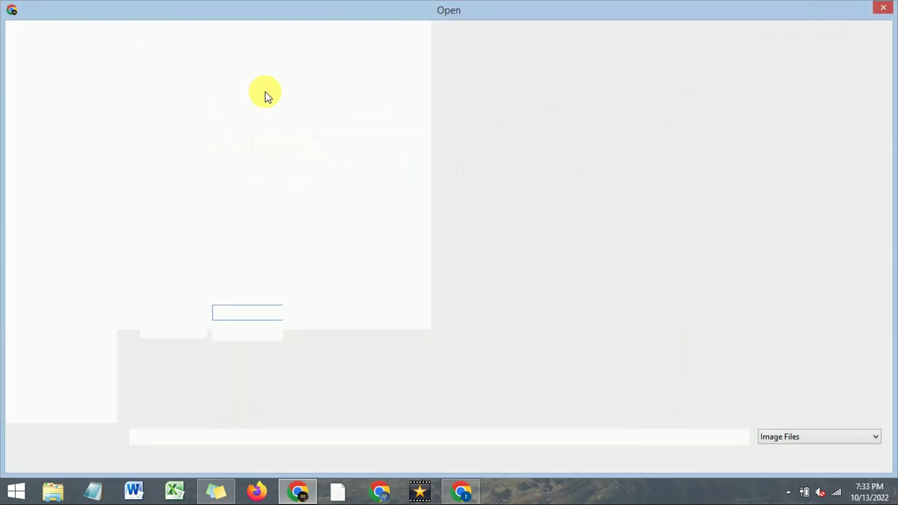
click(886, 9)
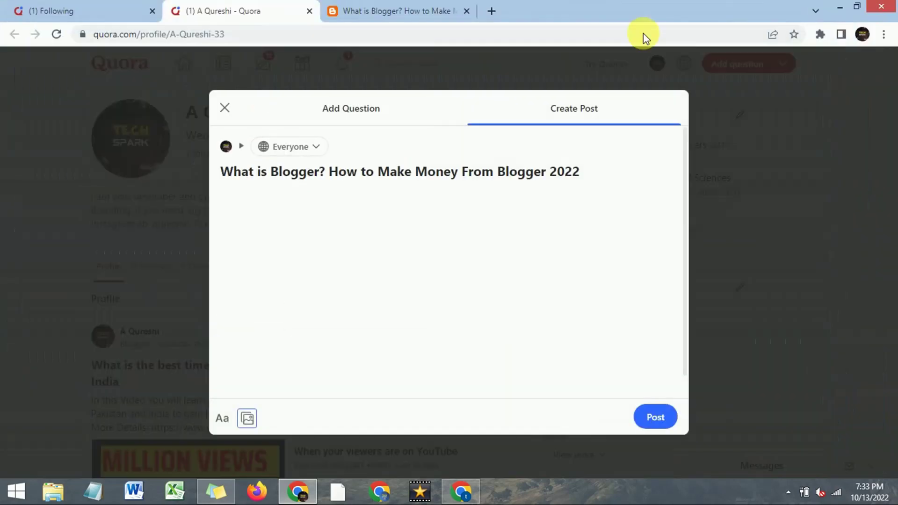
Save the laptop photo from the blog article to the computer as Blogger.jpg.
click(351, 7)
scroll(301, 200, down, 8)
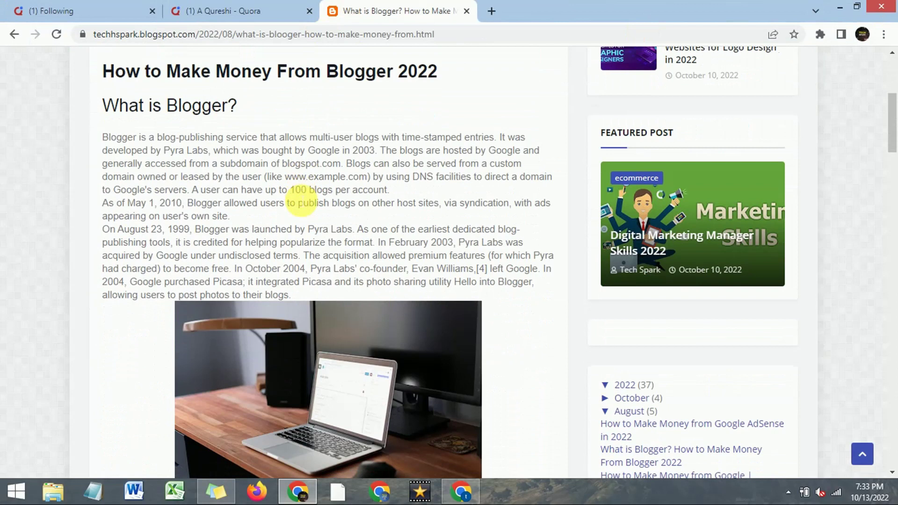
click(314, 291)
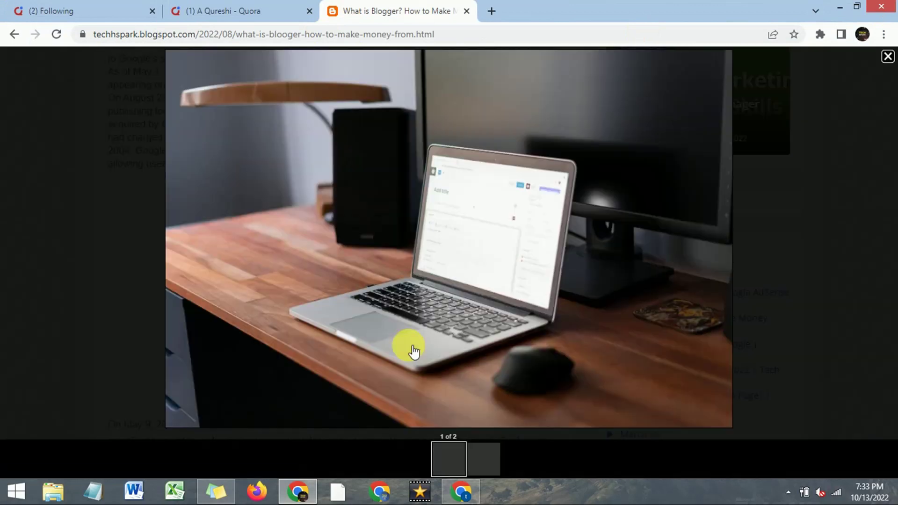
right_click(426, 183)
click(451, 206)
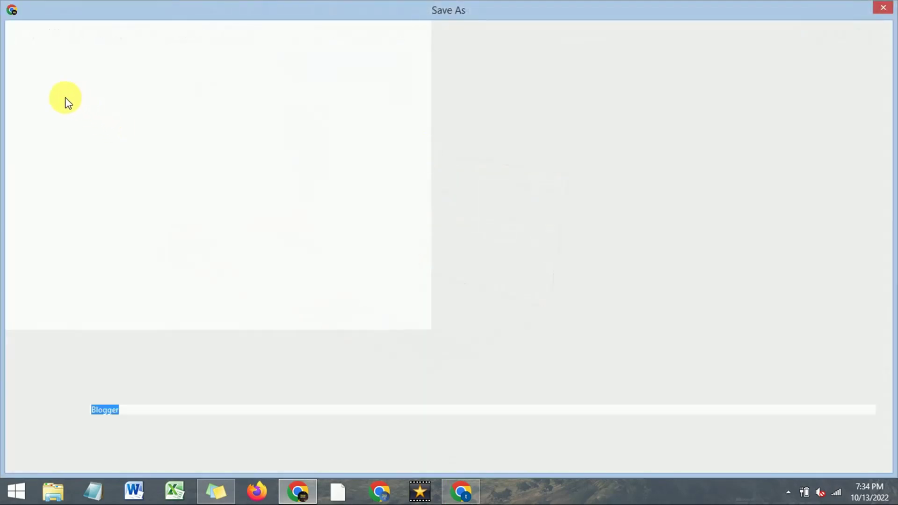
key(Return)
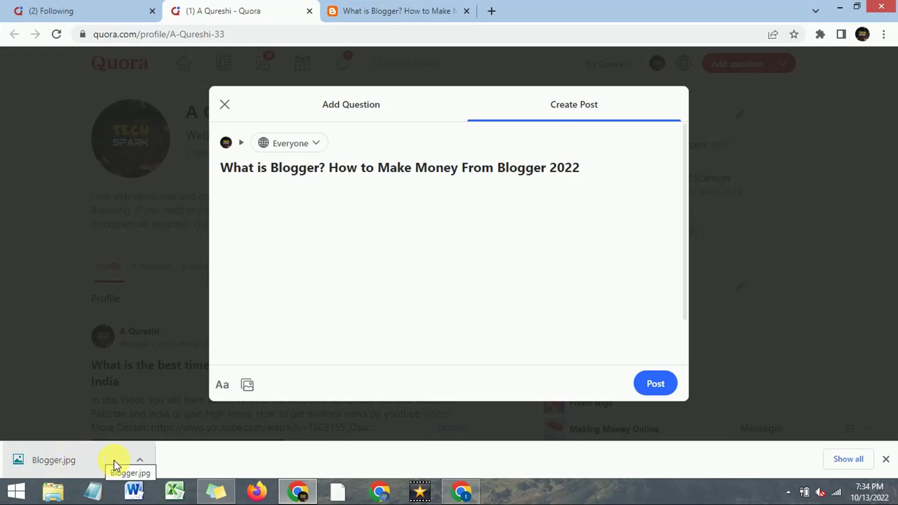
Insert the Blogger image from the Desktop into the Quora post below the heading.
click(252, 395)
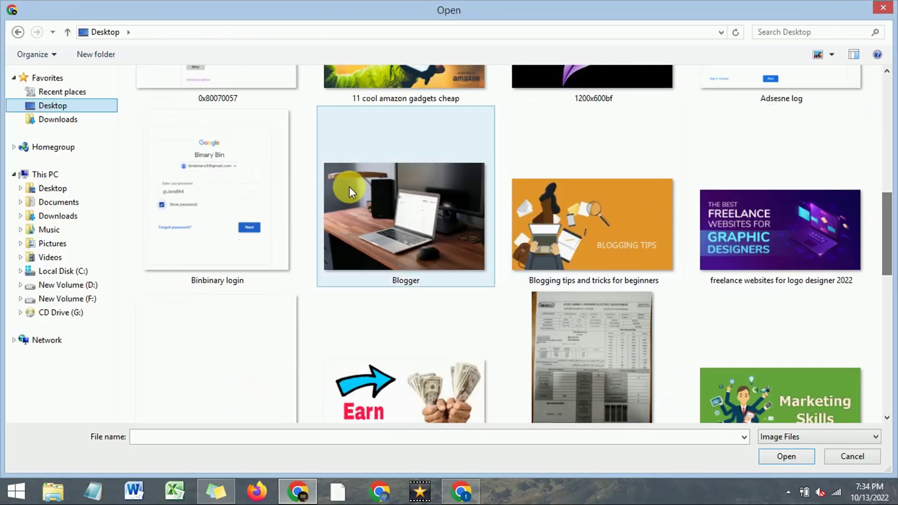
click(408, 235)
click(786, 457)
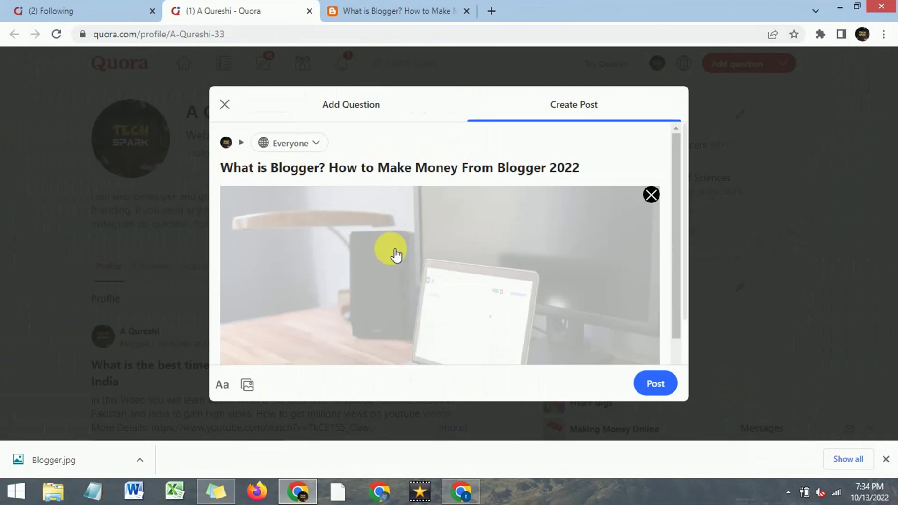
Copy the first three sentences under "What is Blogger?" from the blog article.
scroll(396, 255, down, 2)
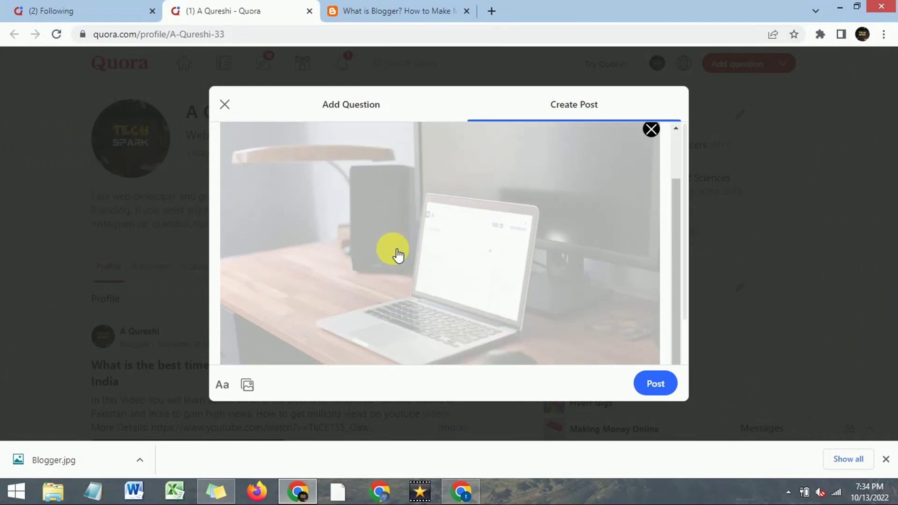
scroll(407, 251, up, 2)
scroll(407, 251, down, 2)
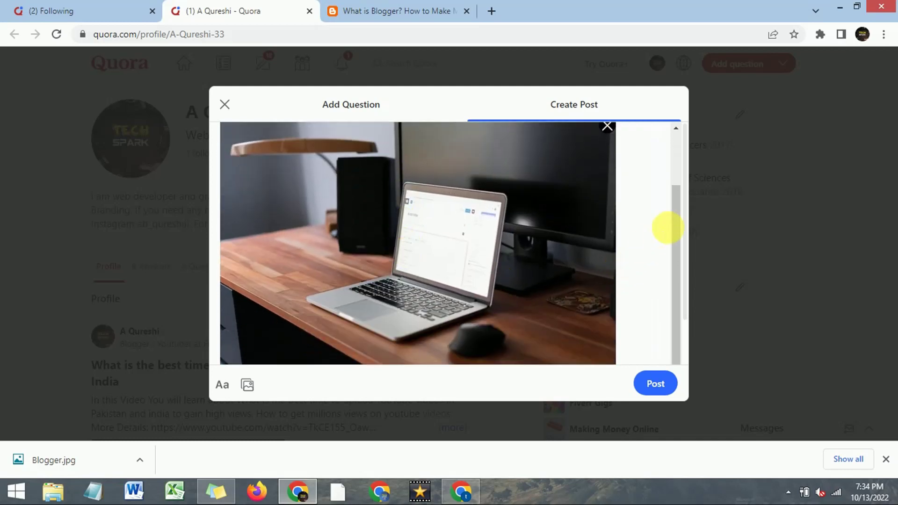
scroll(360, 283, down, 2)
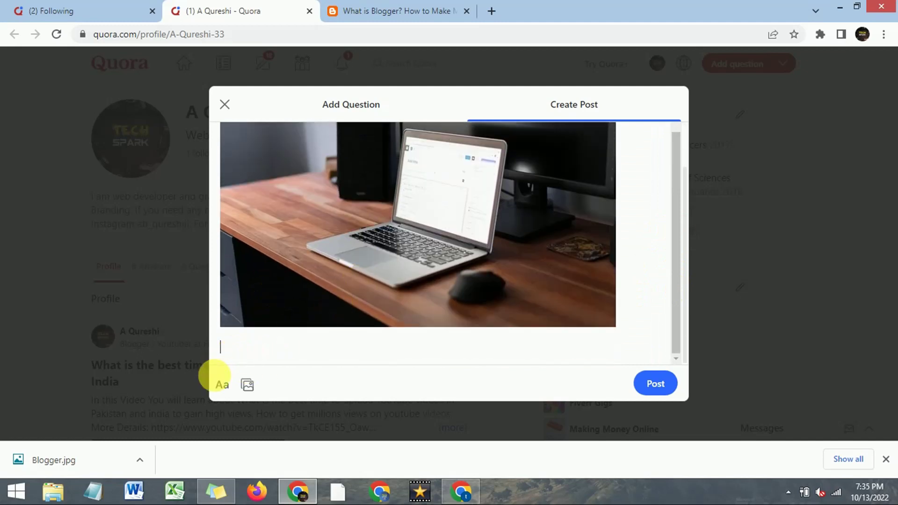
click(224, 385)
click(414, 10)
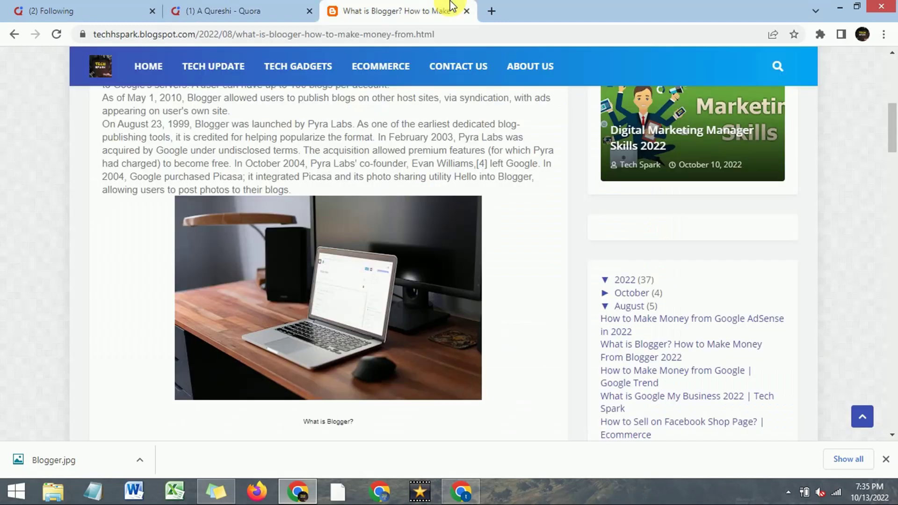
scroll(255, 199, up, 4)
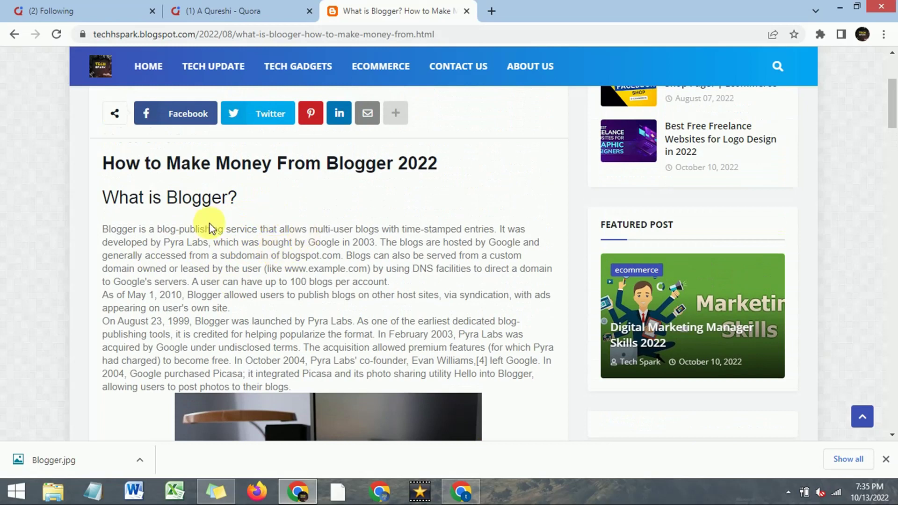
drag(104, 232, 353, 252)
right_click(321, 242)
click(338, 253)
Paste the copied text below the image in the Quora post and remove its last sentence, beginning "The blogs are hosted by Google".
click(273, 7)
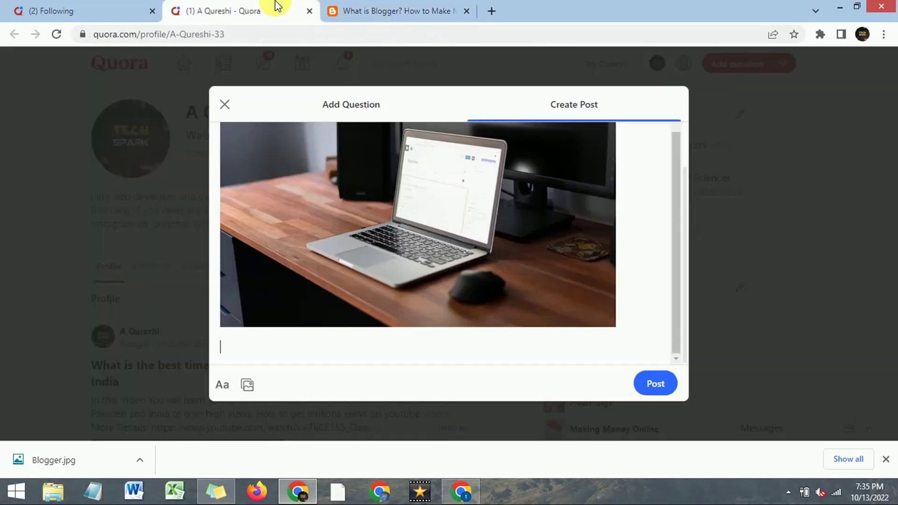
right_click(244, 351)
click(265, 248)
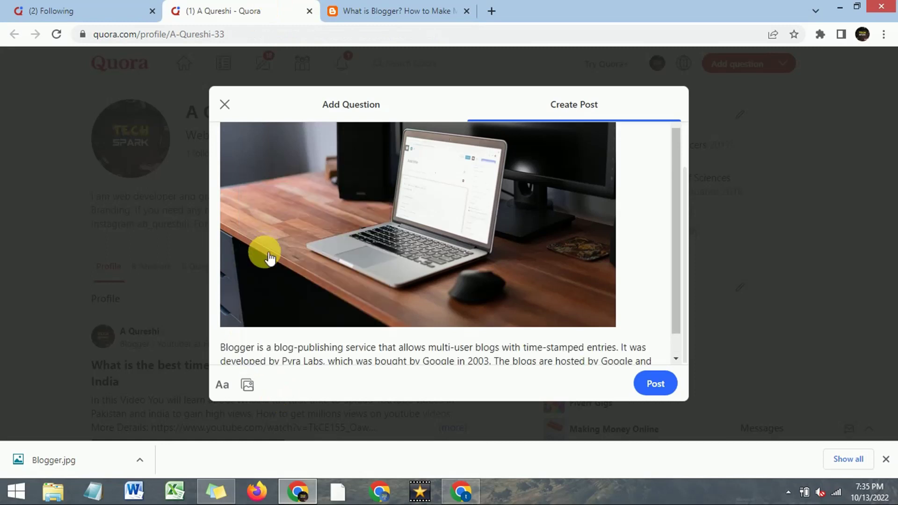
scroll(264, 360, down, 1)
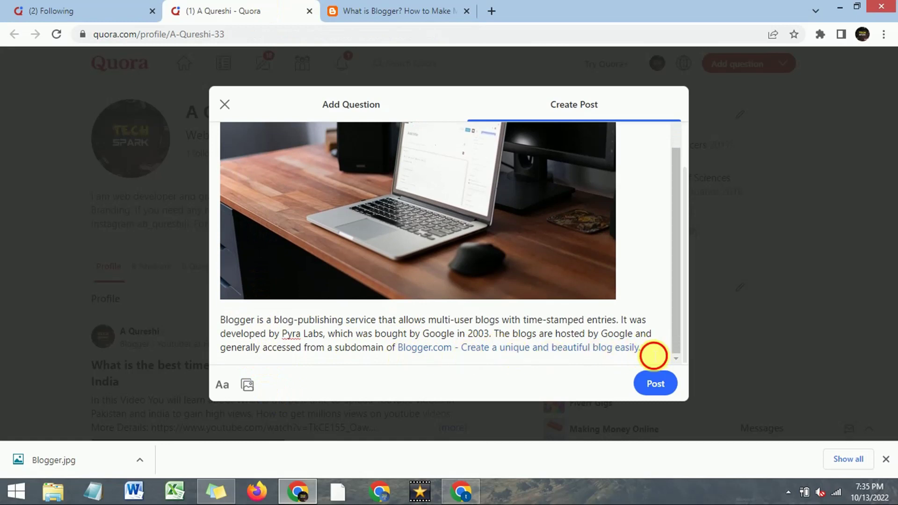
click(654, 356)
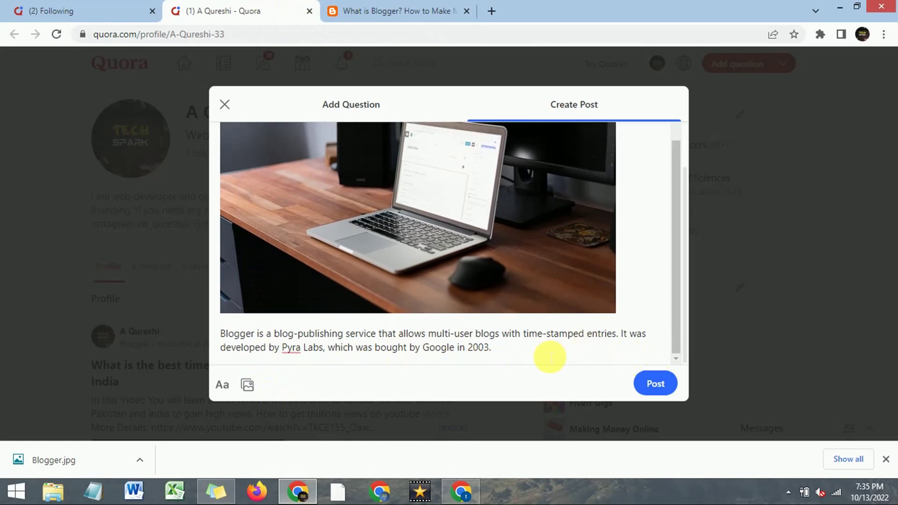
Add the line "For More Details Visit:" below the description and make it bold.
key(Return)
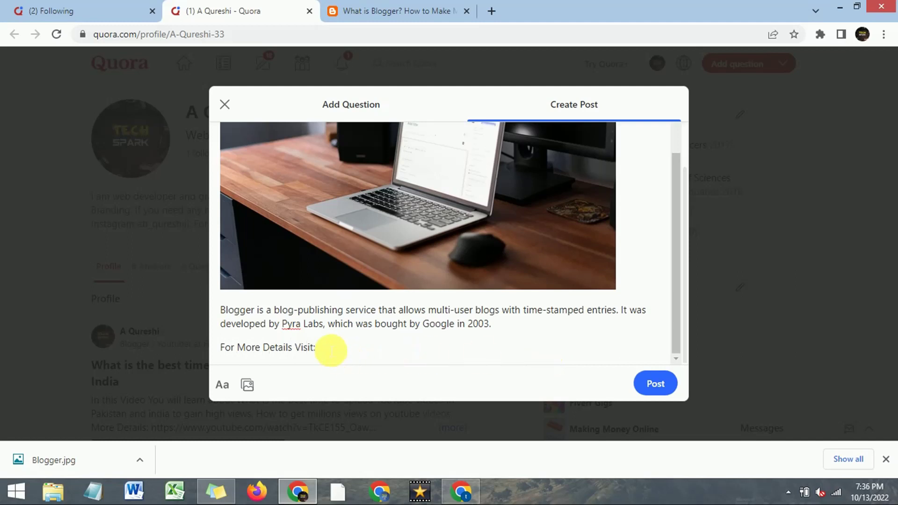
drag(328, 351, 231, 354)
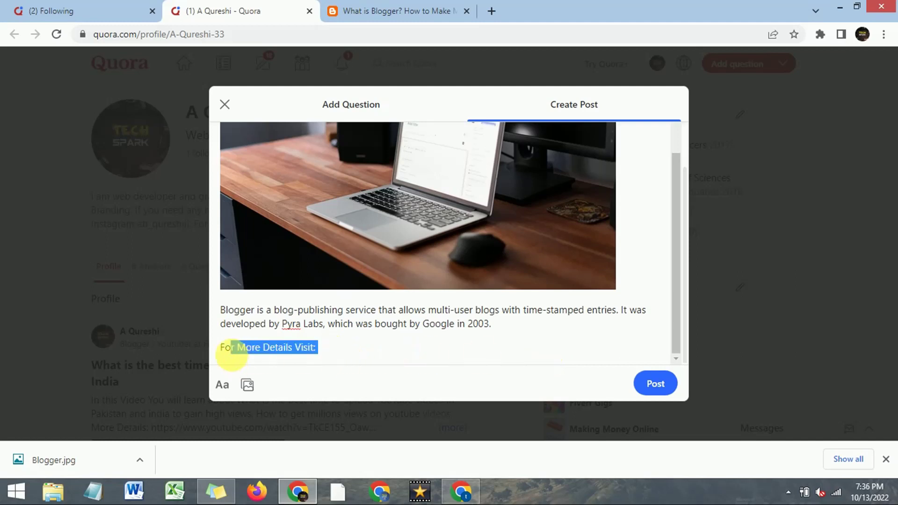
click(224, 385)
click(276, 389)
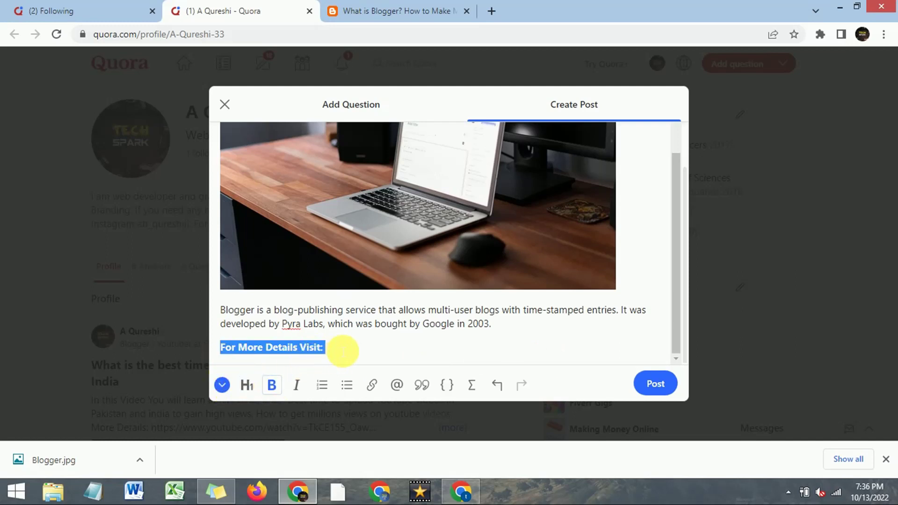
click(344, 356)
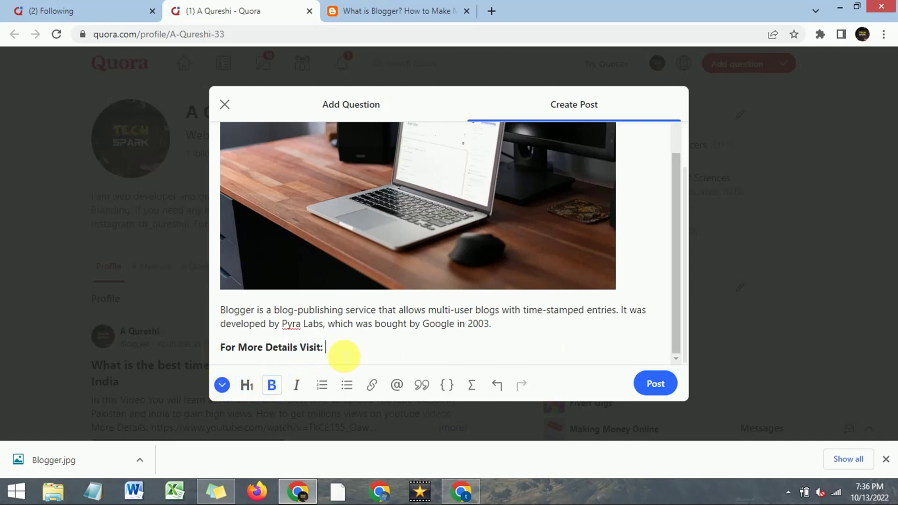
Copy the web address of the Blogger article from the blog page.
click(372, 385)
click(384, 10)
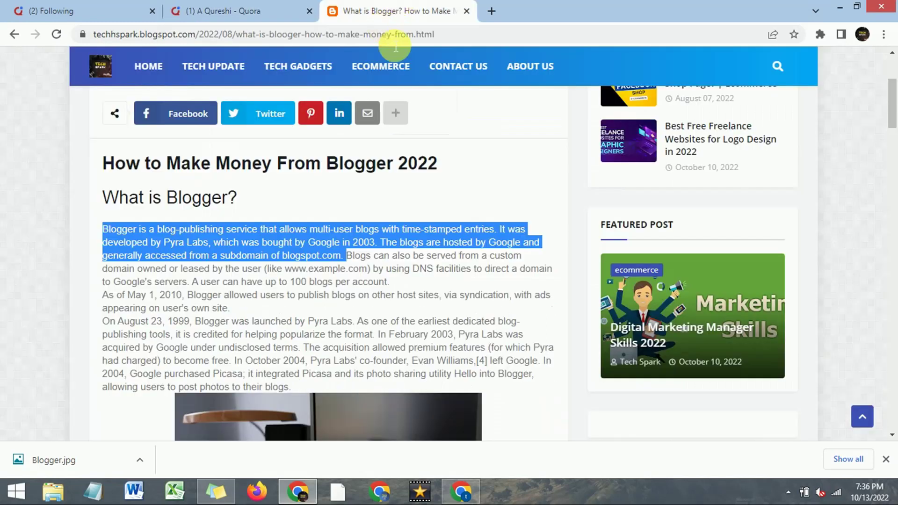
scroll(302, 92, up, 1)
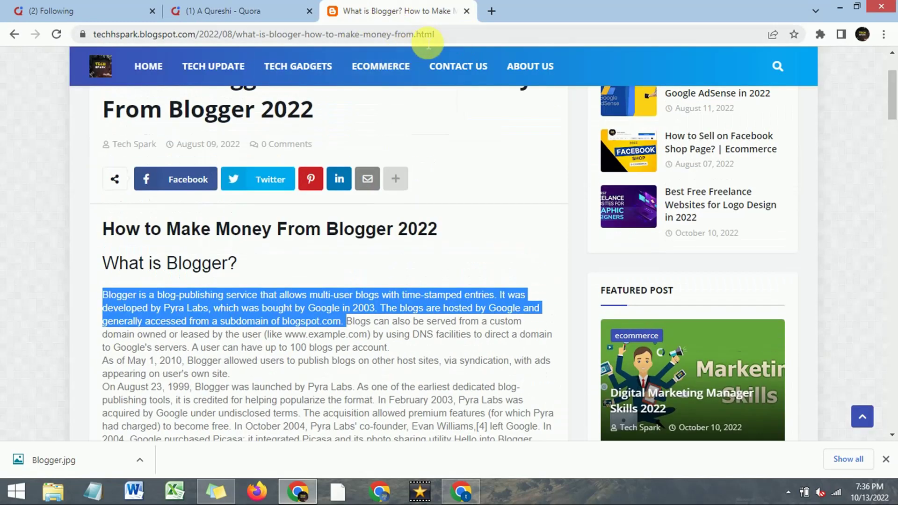
click(473, 35)
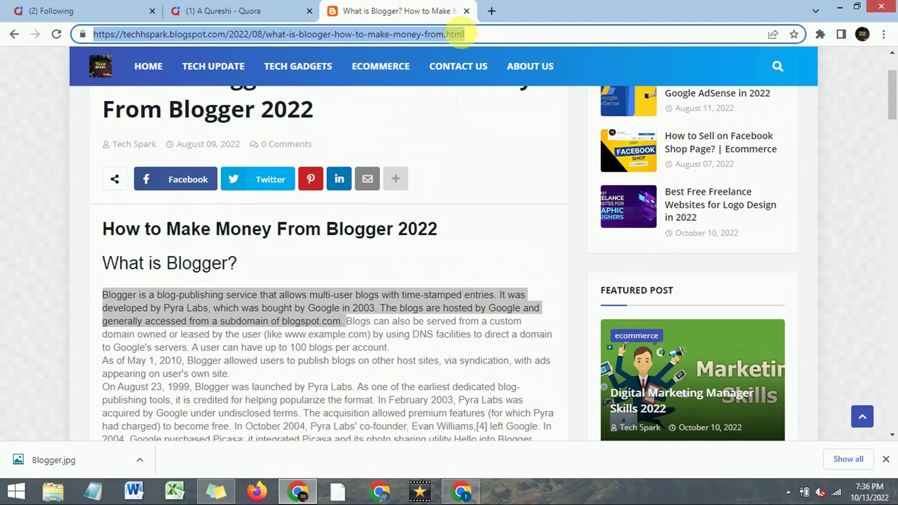
right_click(442, 37)
click(472, 89)
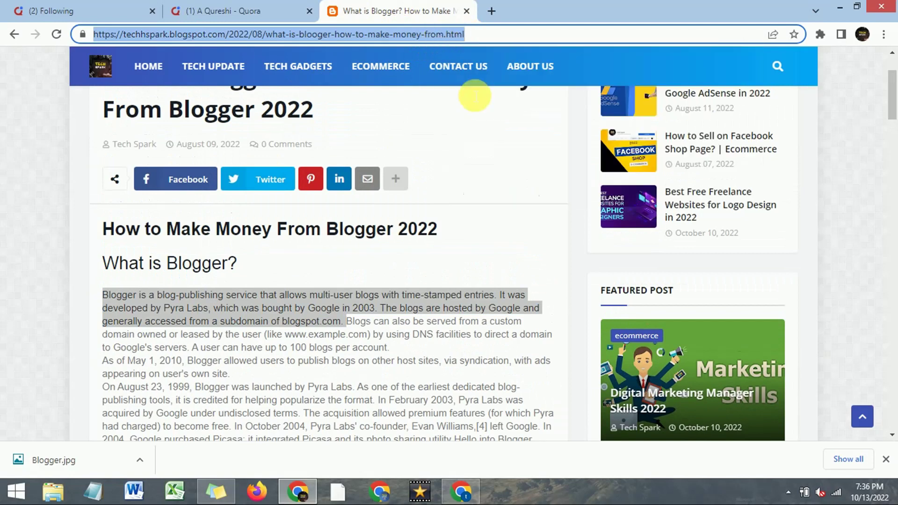
Insert the copied article address as a link after "For More Details Visit:" in the Quora post.
click(231, 11)
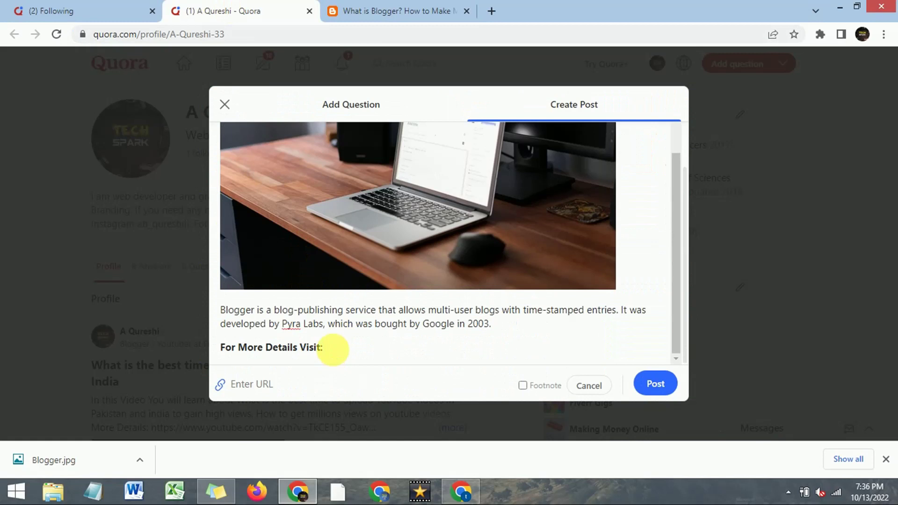
click(337, 352)
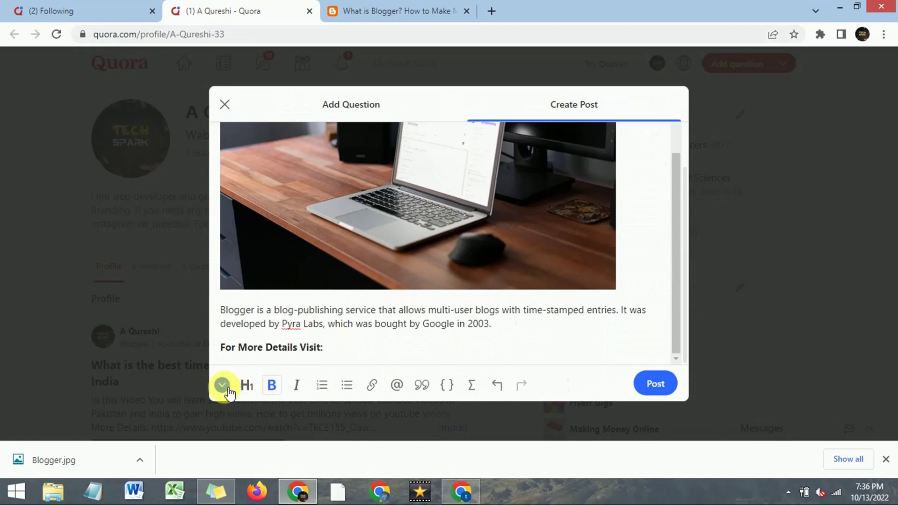
click(379, 389)
right_click(293, 388)
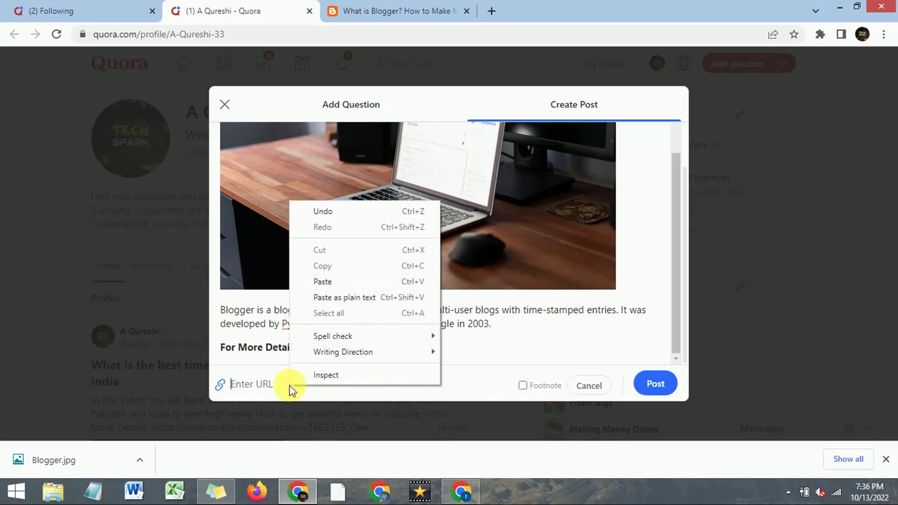
click(326, 281)
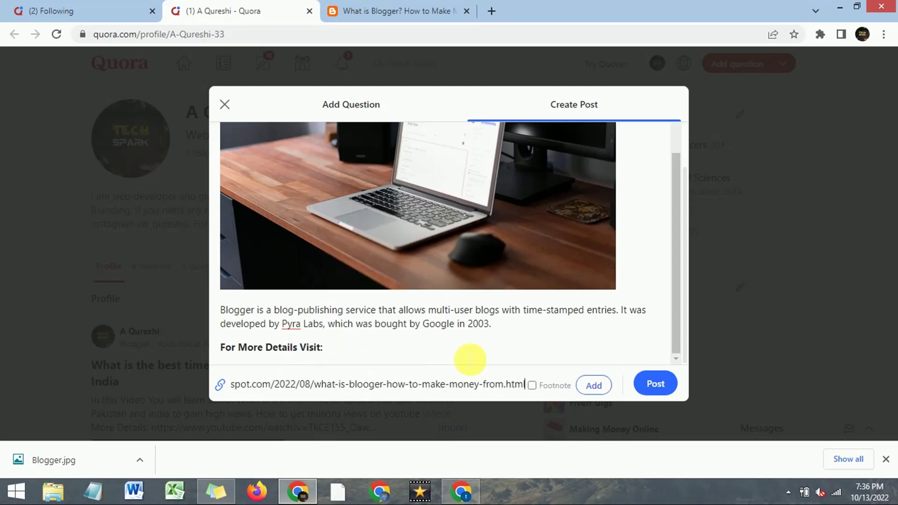
click(594, 386)
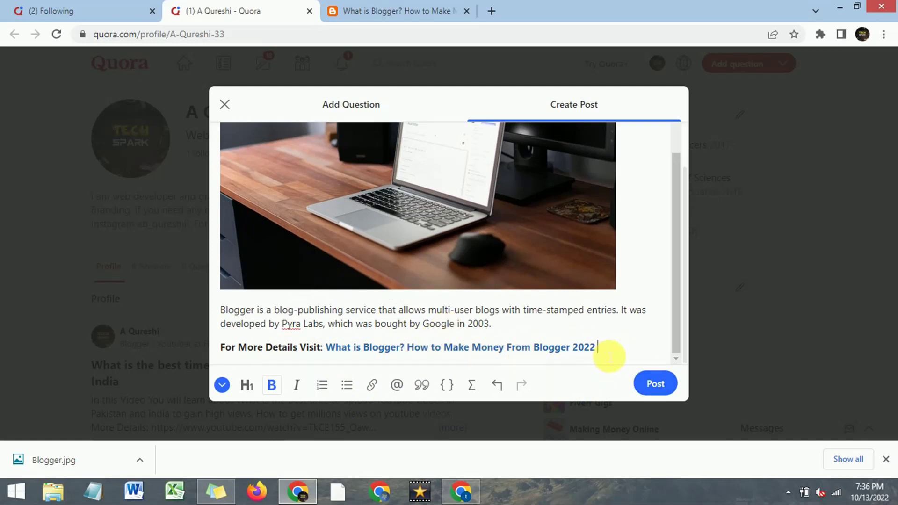
Check the draft from image to link and publish the post on Quora.
scroll(381, 320, up, 3)
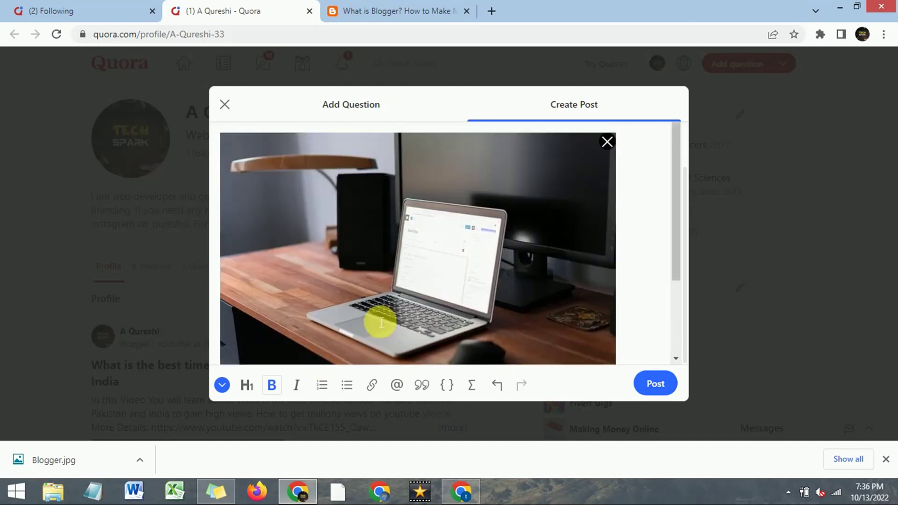
scroll(402, 238, down, 3)
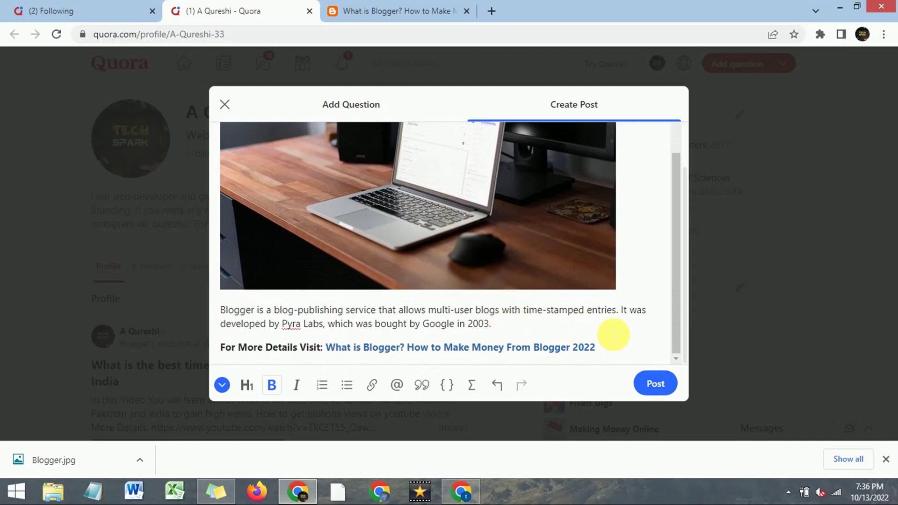
click(656, 384)
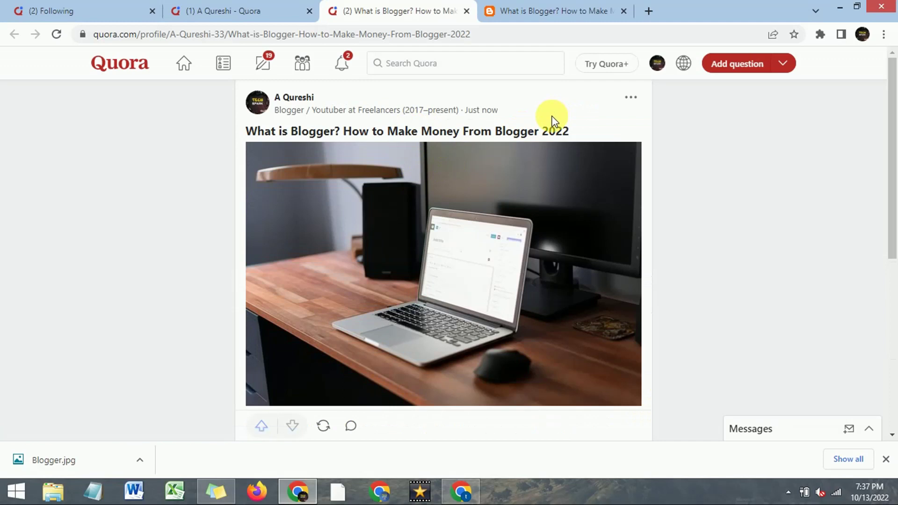
Look over the published post's heading, image, description and article link.
scroll(369, 205, down, 2)
scroll(369, 204, down, 3)
scroll(369, 205, up, 4)
click(467, 63)
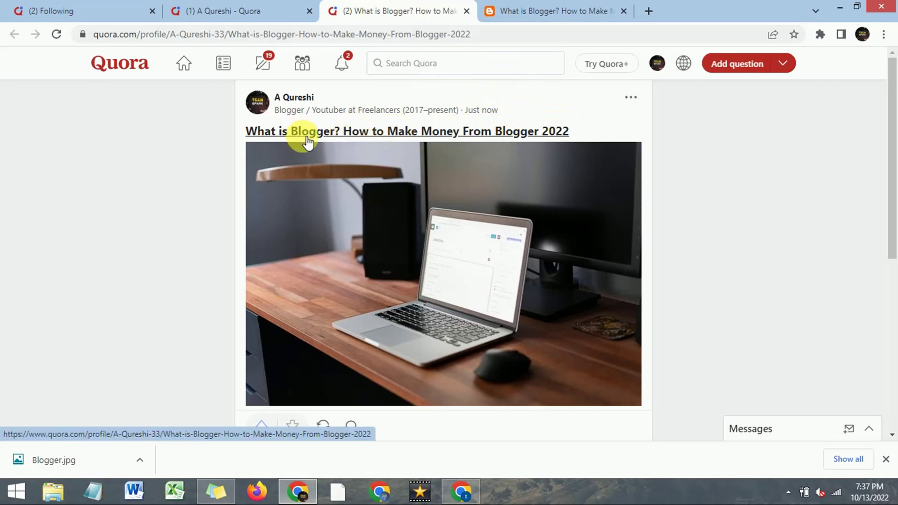
scroll(306, 142, down, 4)
scroll(306, 142, up, 3)
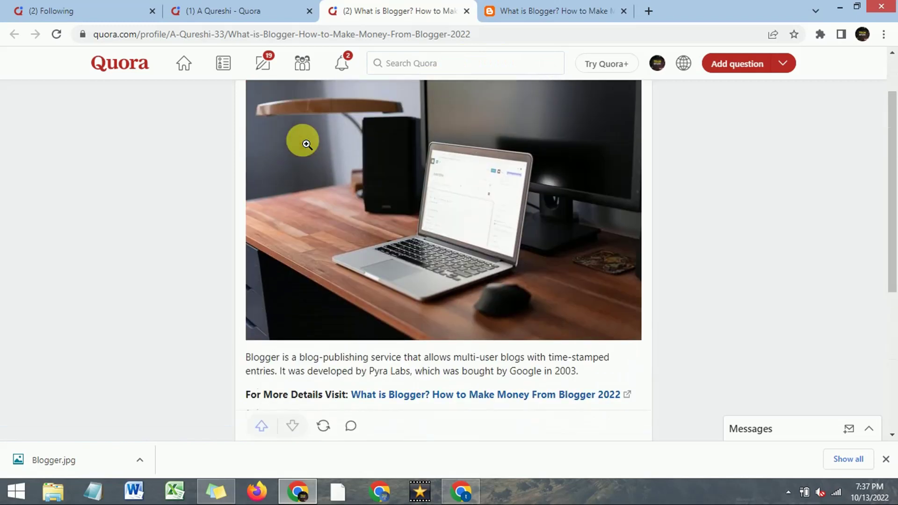
scroll(359, 276, down, 1)
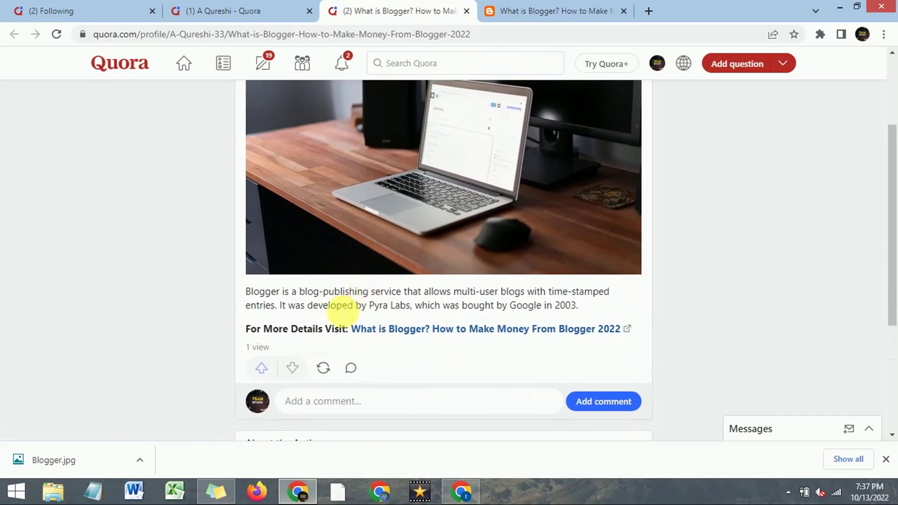
Test the article link in the published post, close both blog article pages and return to the post.
click(434, 330)
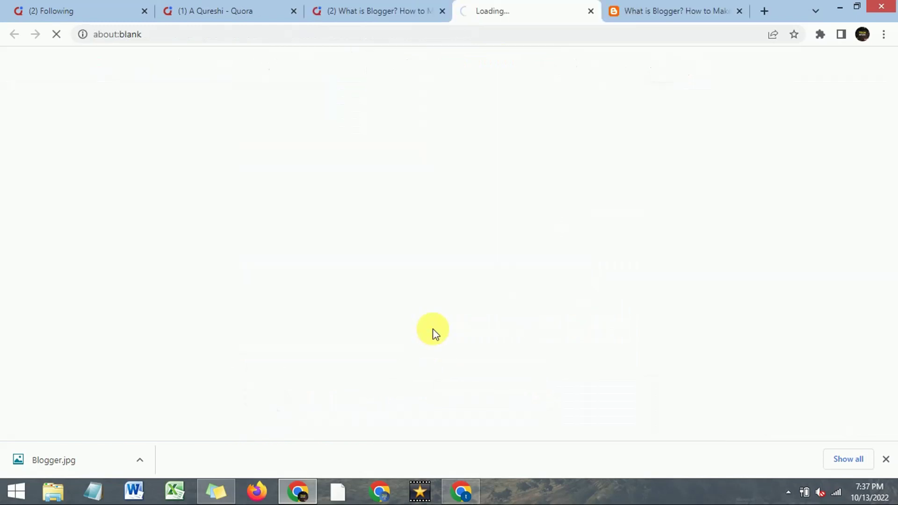
click(711, 11)
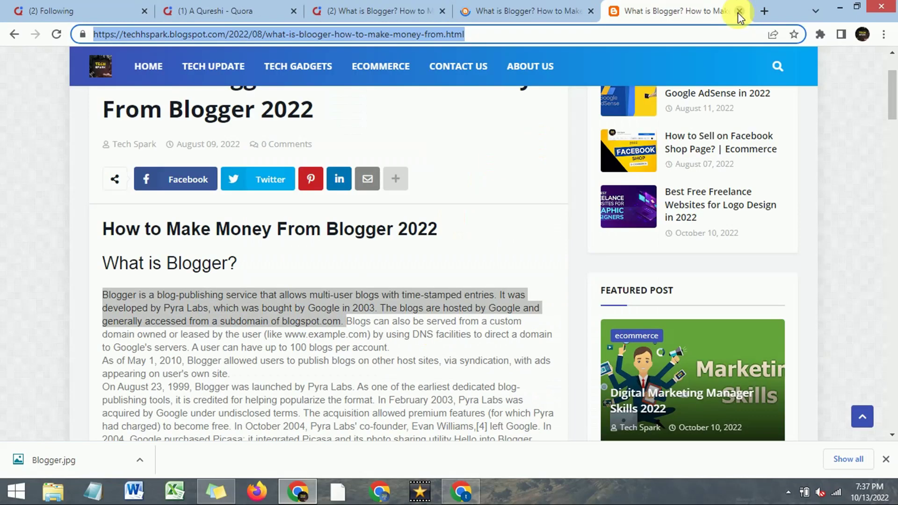
click(739, 11)
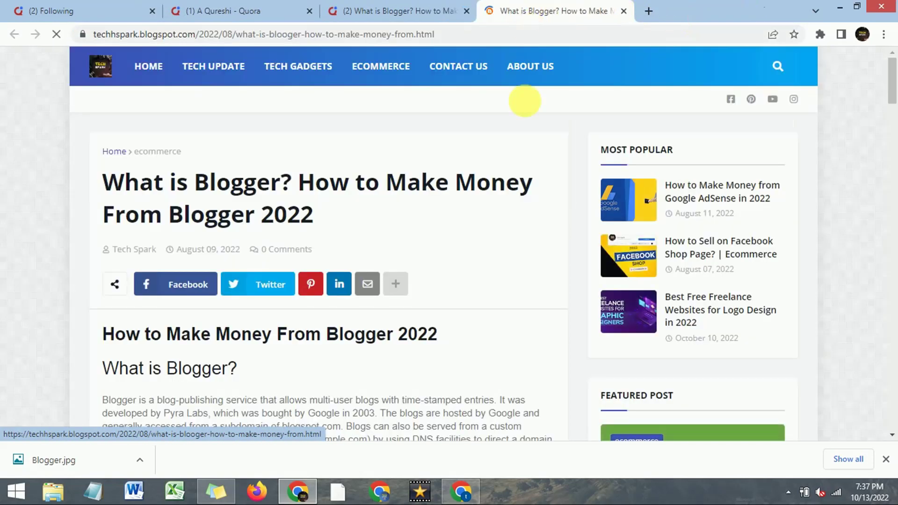
scroll(315, 139, down, 3)
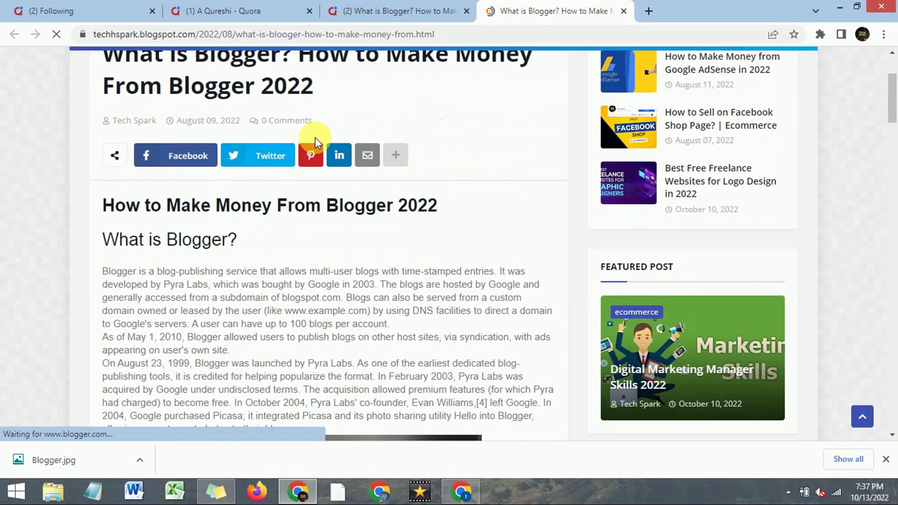
scroll(315, 140, up, 3)
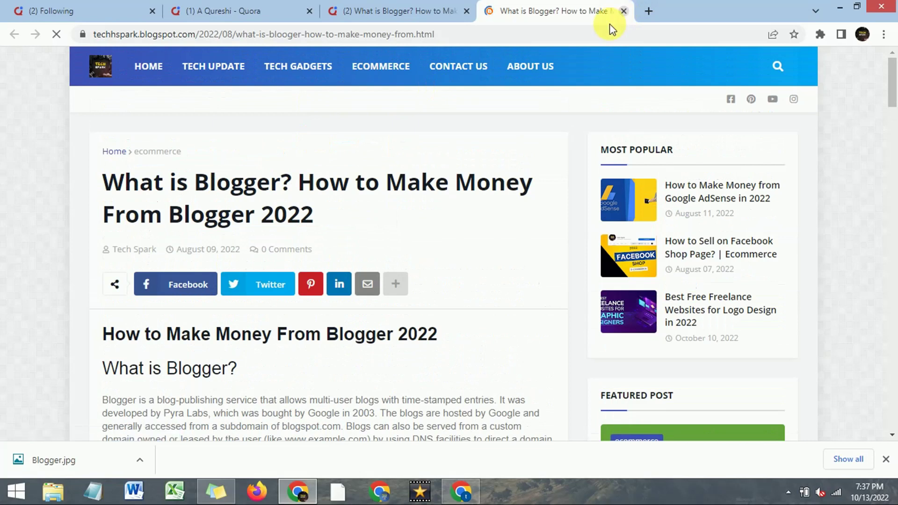
click(624, 11)
scroll(398, 187, up, 3)
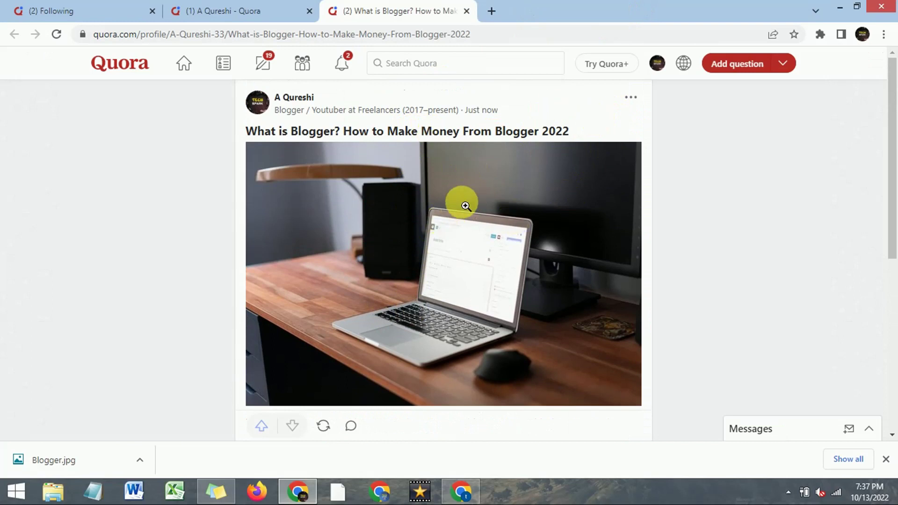
scroll(465, 206, down, 3)
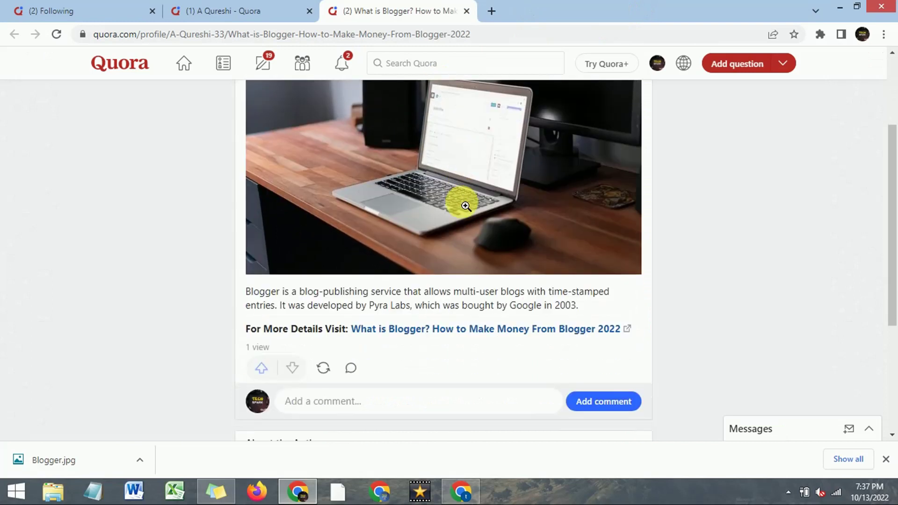
Open the Quora notifications and bring up the question "What is the popularity of vloggers in the Philippines?" in a new tab.
scroll(465, 205, up, 3)
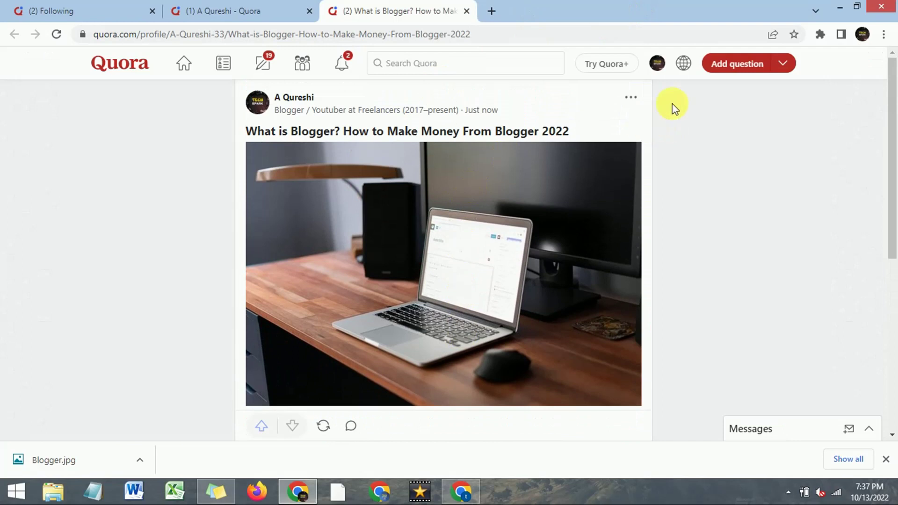
click(445, 65)
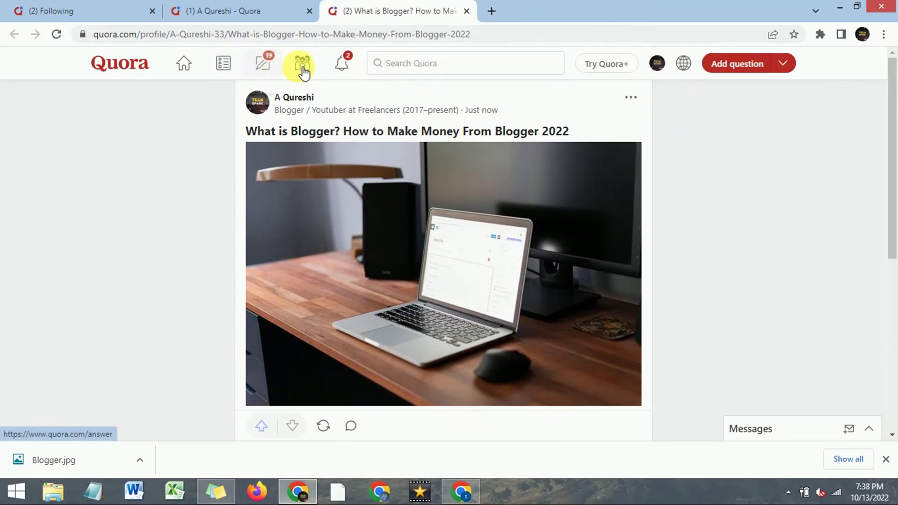
click(346, 63)
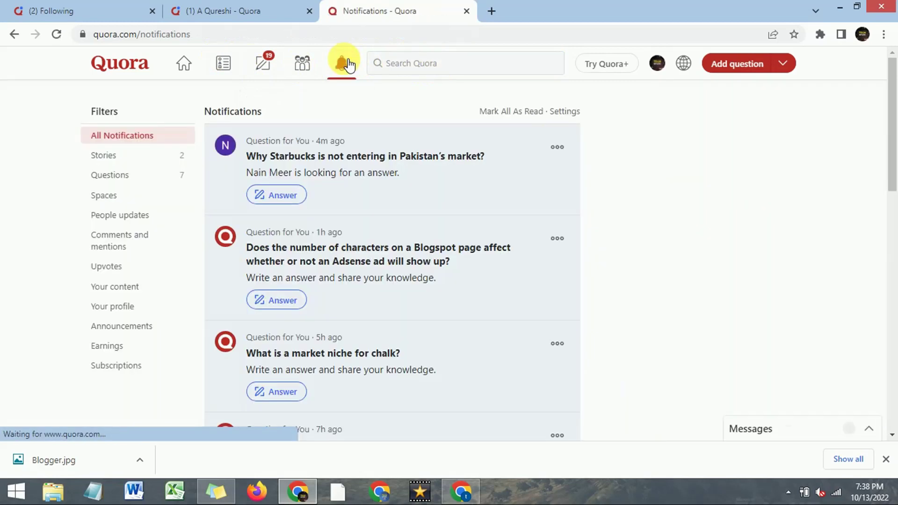
click(379, 215)
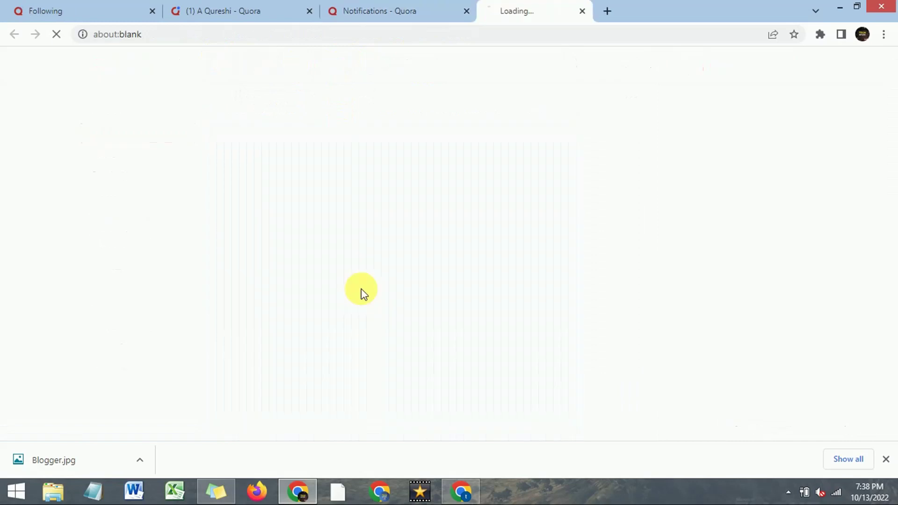
Look through the vloggers question page, its related answers and the option for answering it.
scroll(343, 149, down, 3)
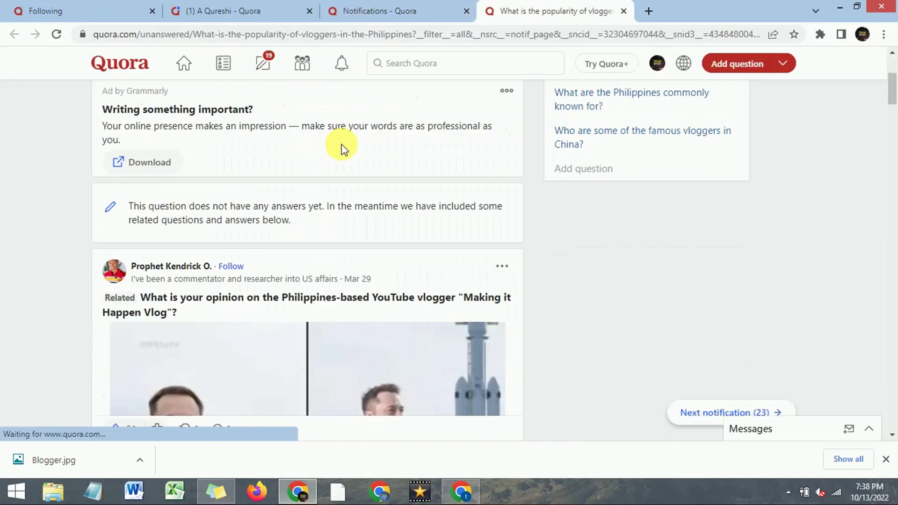
scroll(342, 148, down, 7)
scroll(344, 149, down, 6)
scroll(344, 149, down, 6)
scroll(343, 146, up, 15)
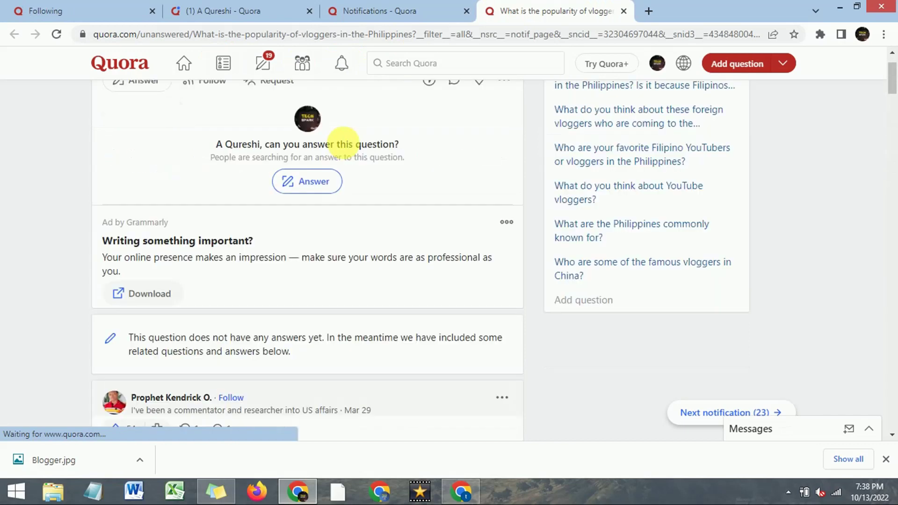
scroll(346, 145, up, 2)
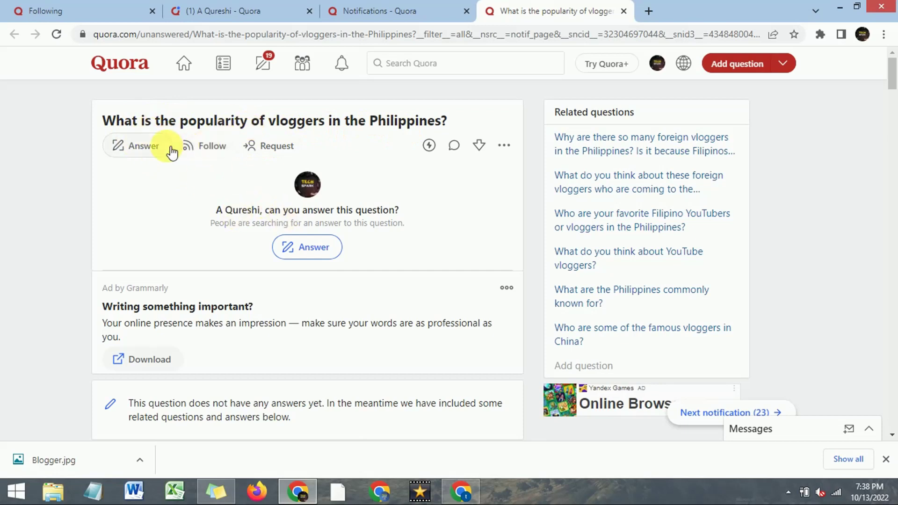
click(290, 248)
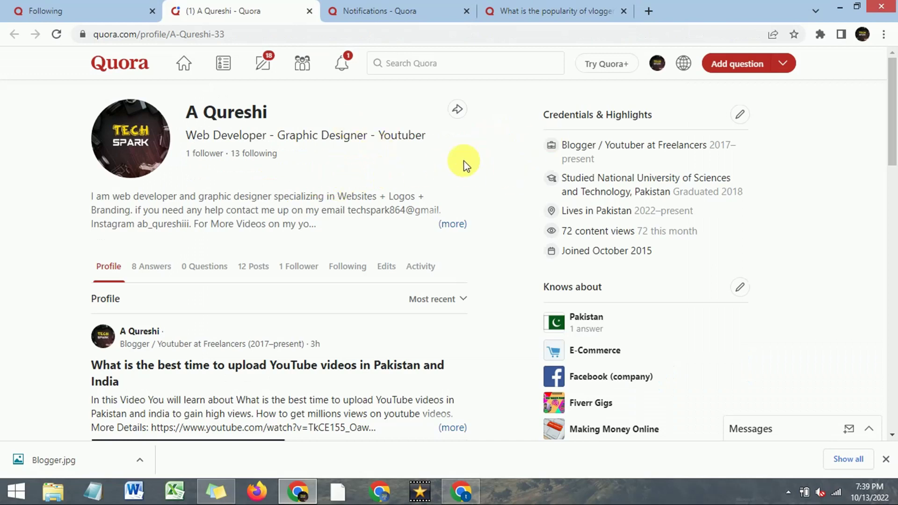
Look through the earlier video posts on the Quora profile, checking their titles, descriptions, links and images.
scroll(416, 162, down, 5)
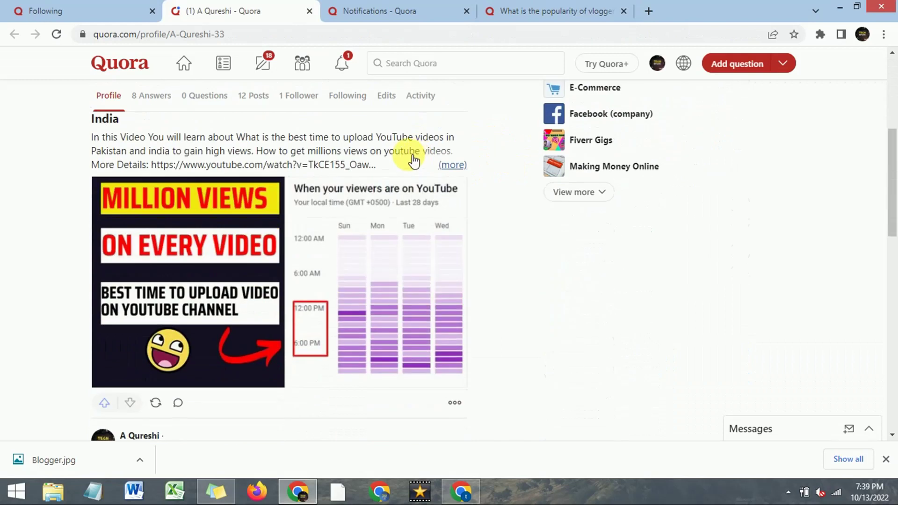
scroll(203, 142, up, 1)
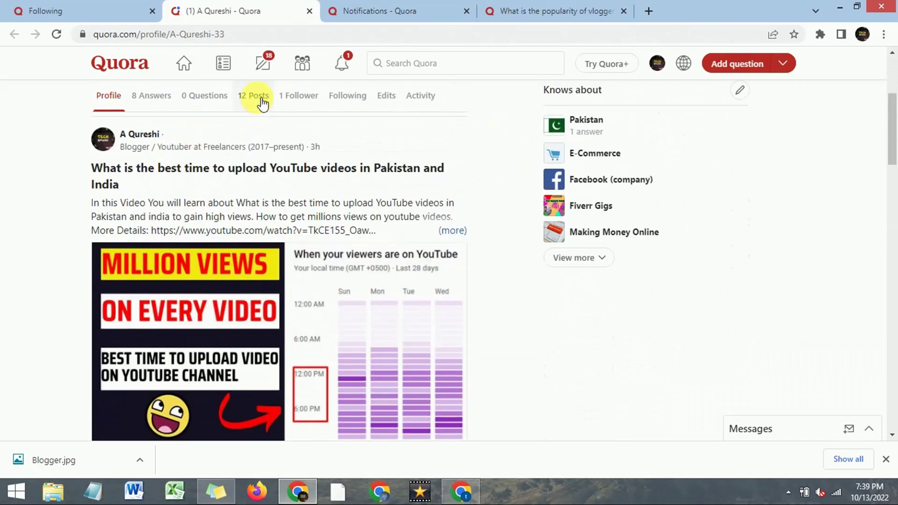
scroll(231, 199, down, 6)
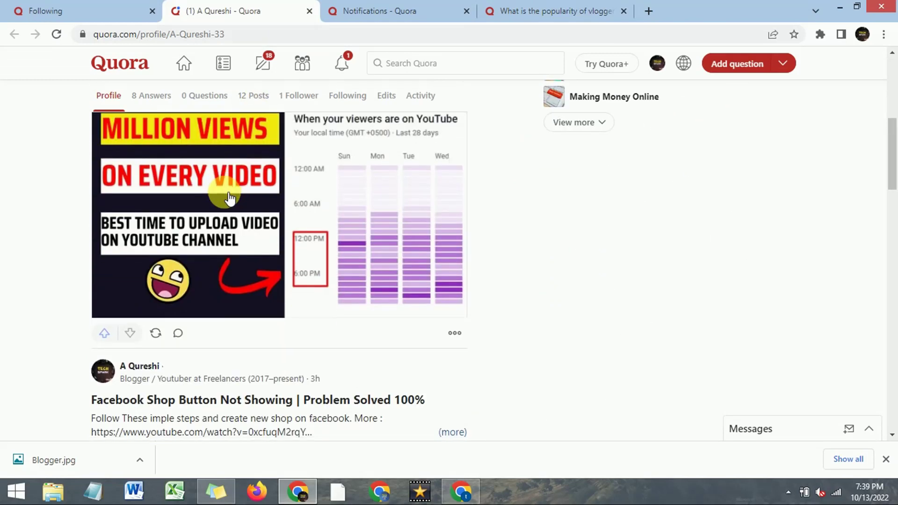
scroll(229, 195, down, 12)
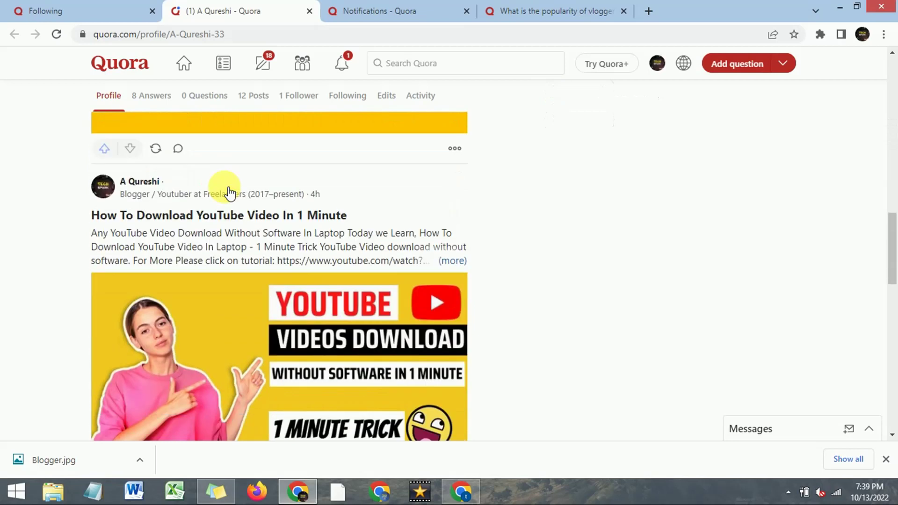
scroll(229, 192, up, 2)
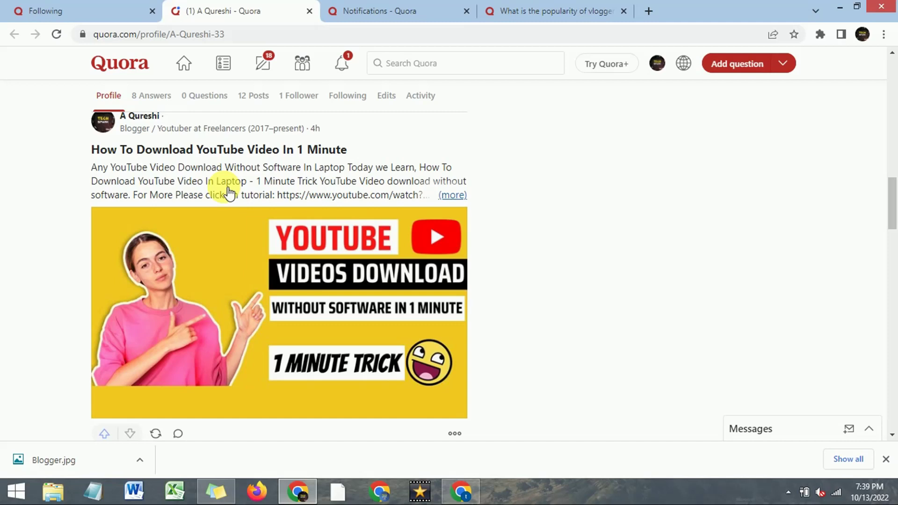
scroll(230, 192, up, 10)
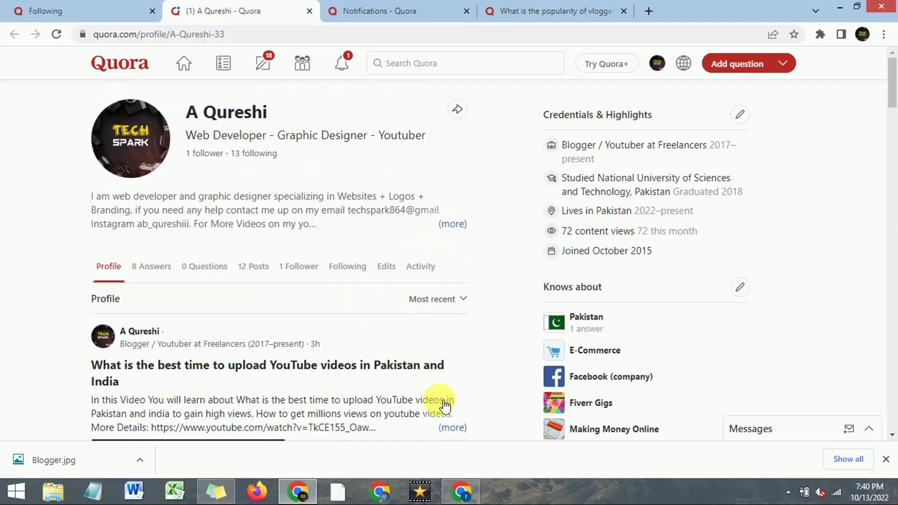
Switch to Blogger and examine the Tech Spark blog's view totals, seven-day views graph and views per post.
click(463, 499)
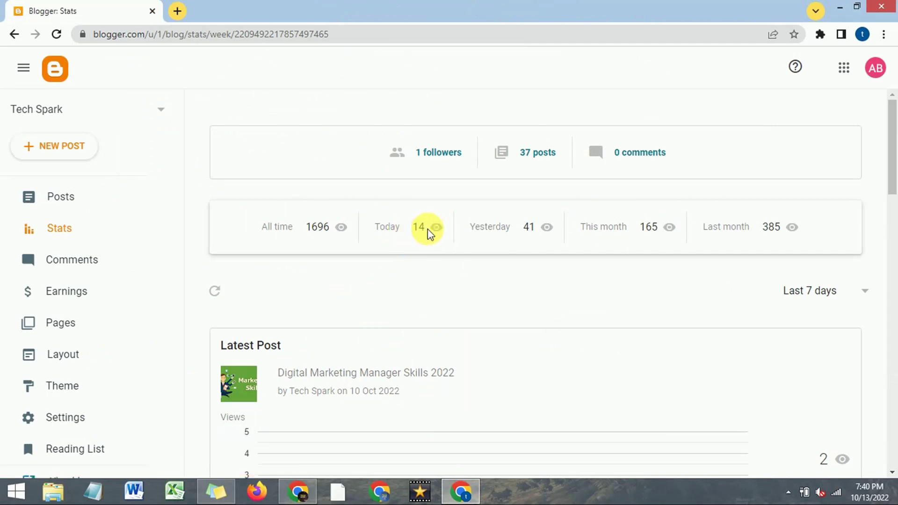
scroll(426, 230, down, 1)
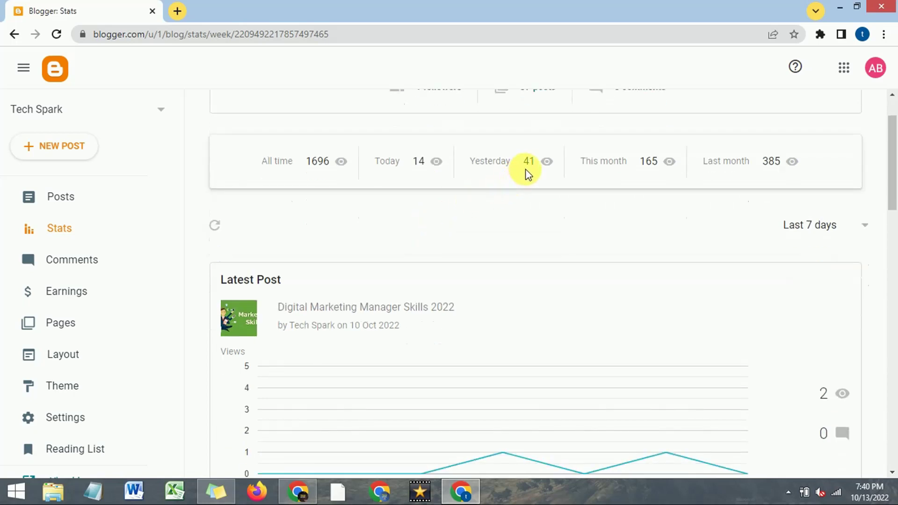
scroll(527, 174, down, 10)
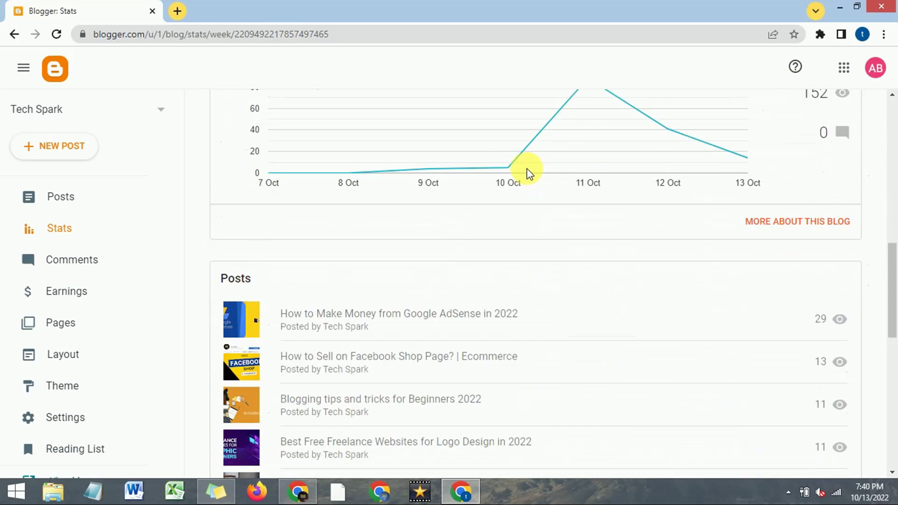
scroll(525, 172, up, 2)
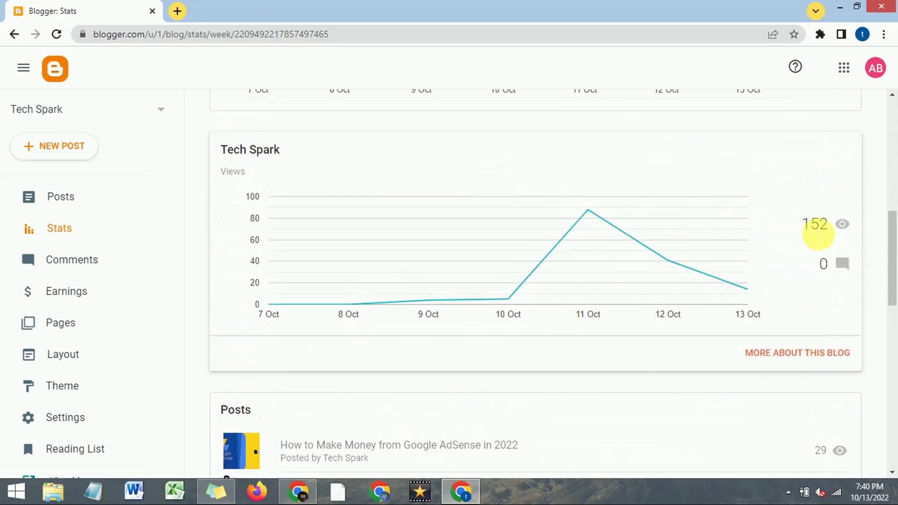
scroll(832, 234, down, 5)
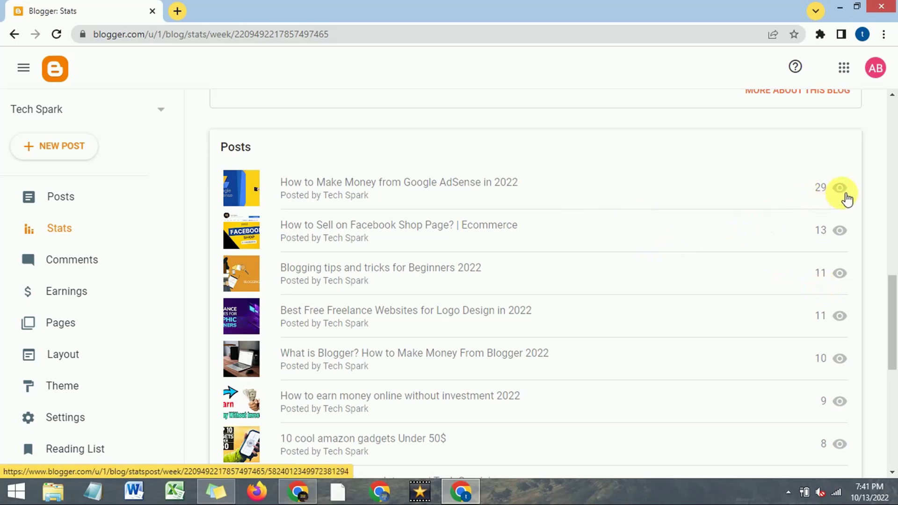
scroll(802, 262, down, 4)
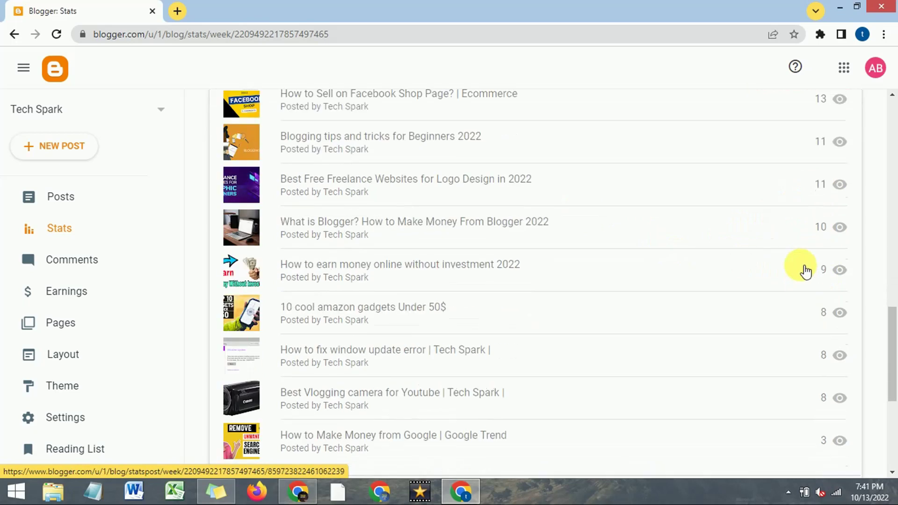
scroll(801, 269, up, 8)
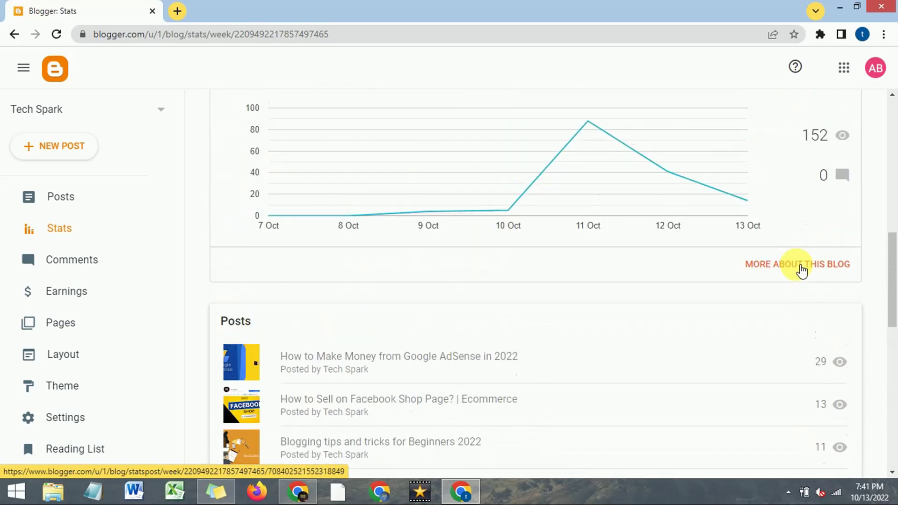
Return to the Quora profile page and look over its header and most recent post.
click(461, 491)
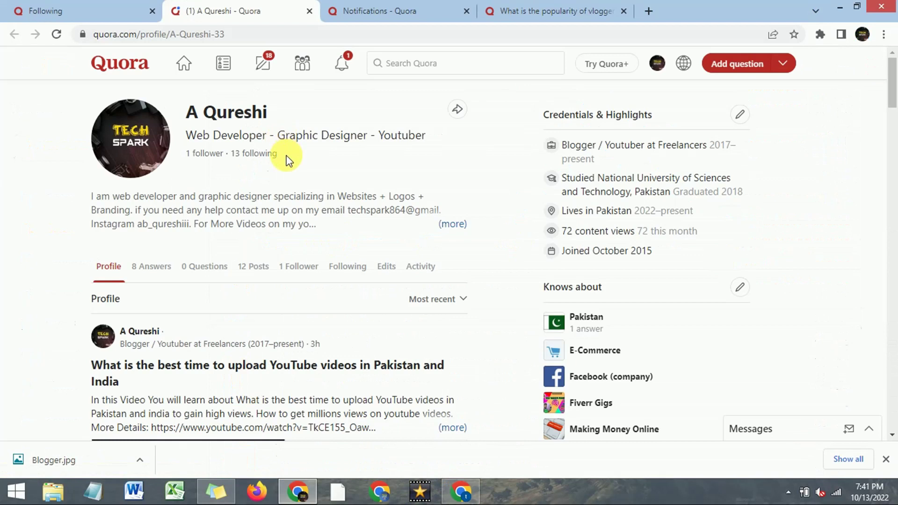
scroll(444, 168, down, 1)
scroll(445, 169, down, 1)
scroll(442, 166, down, 1)
scroll(443, 169, up, 3)
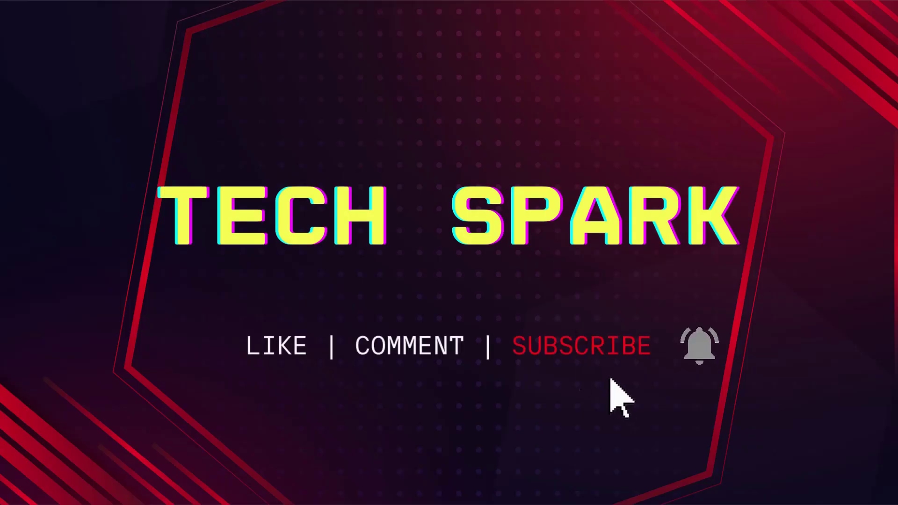